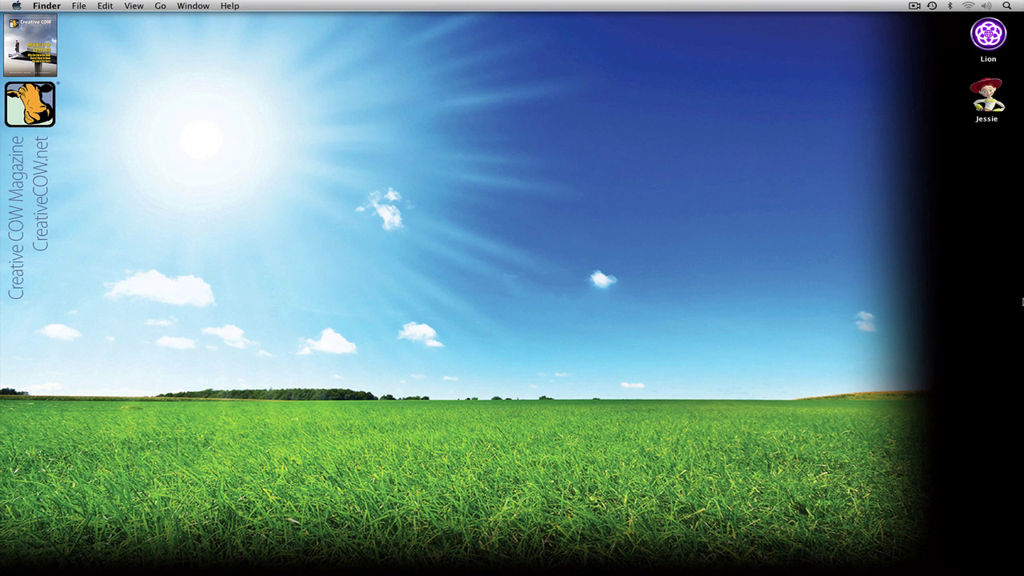
Switch from Finder to Avid Symphony with Cmd+Tab
key(super+Tab)
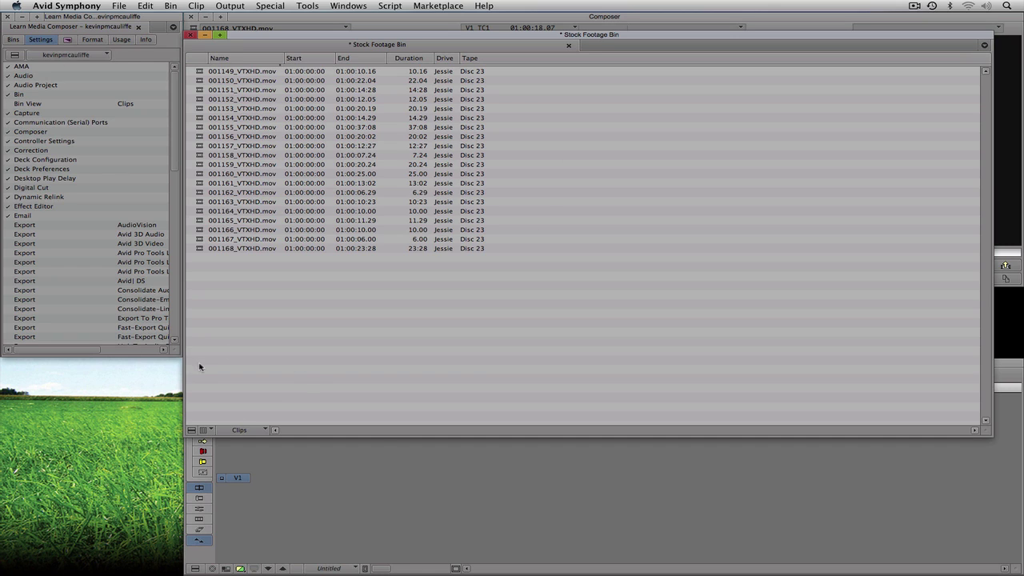
click(192, 432)
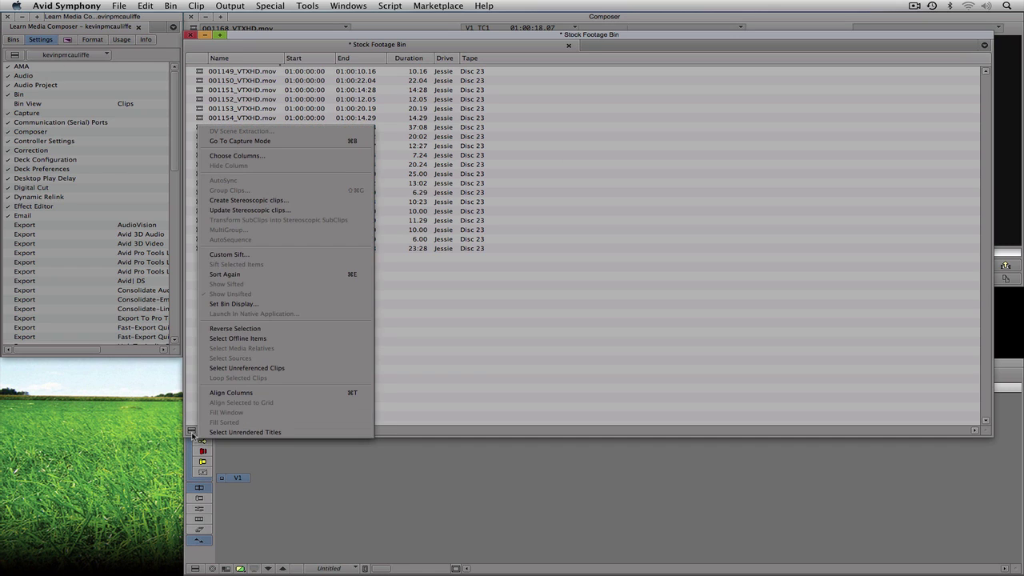
click(263, 156)
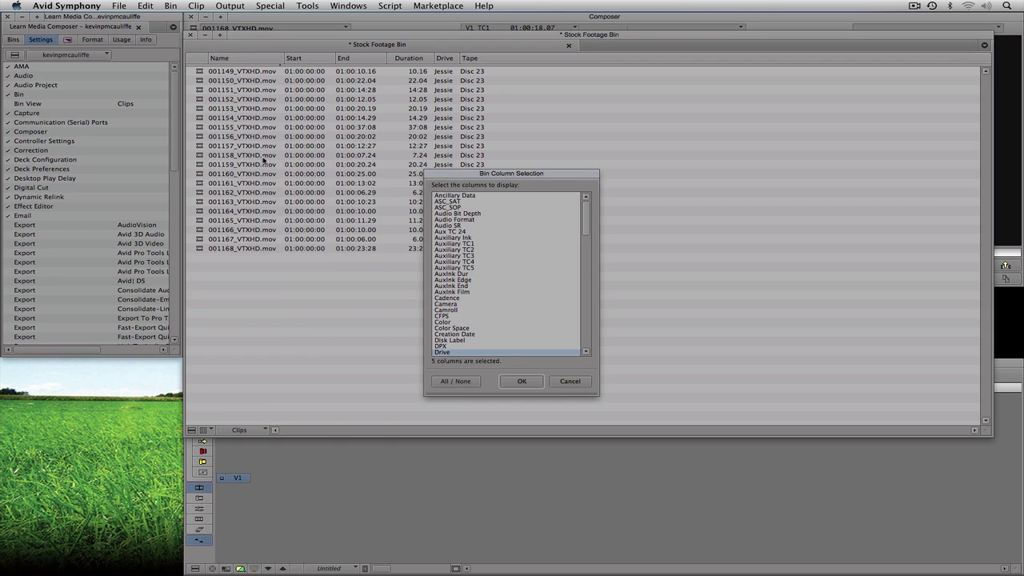
drag(585, 212, 578, 307)
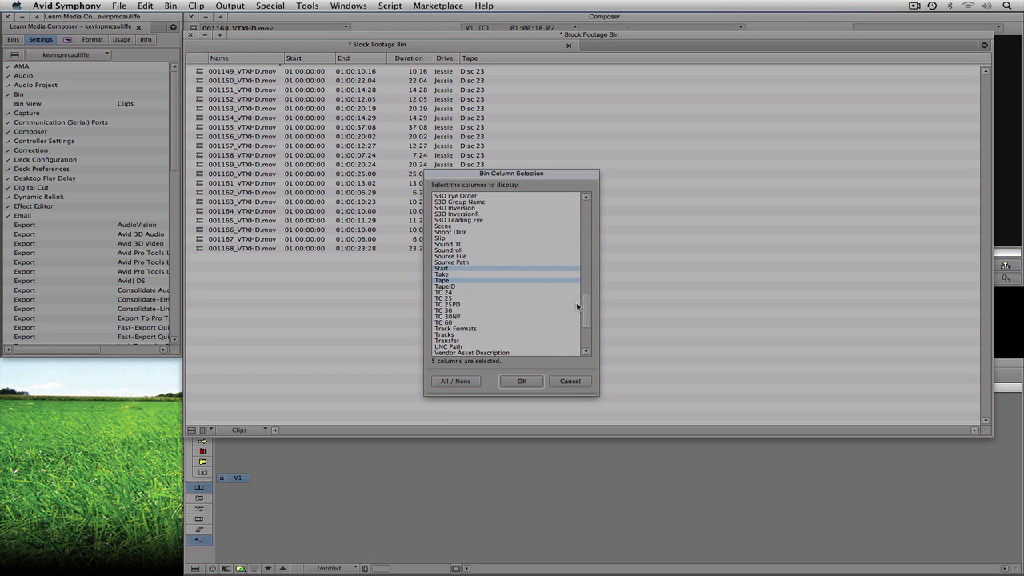
drag(578, 306, 591, 202)
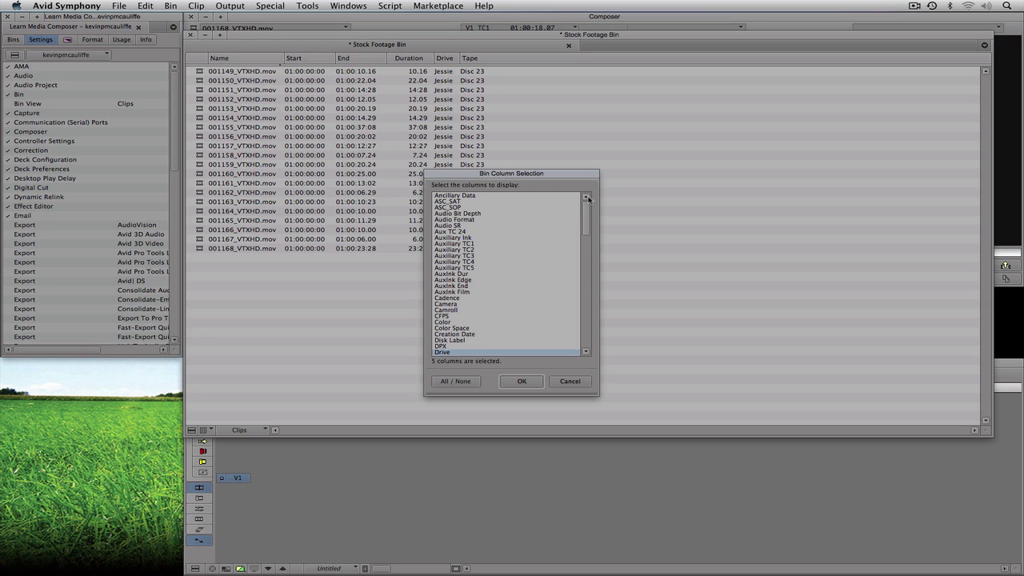
click(570, 382)
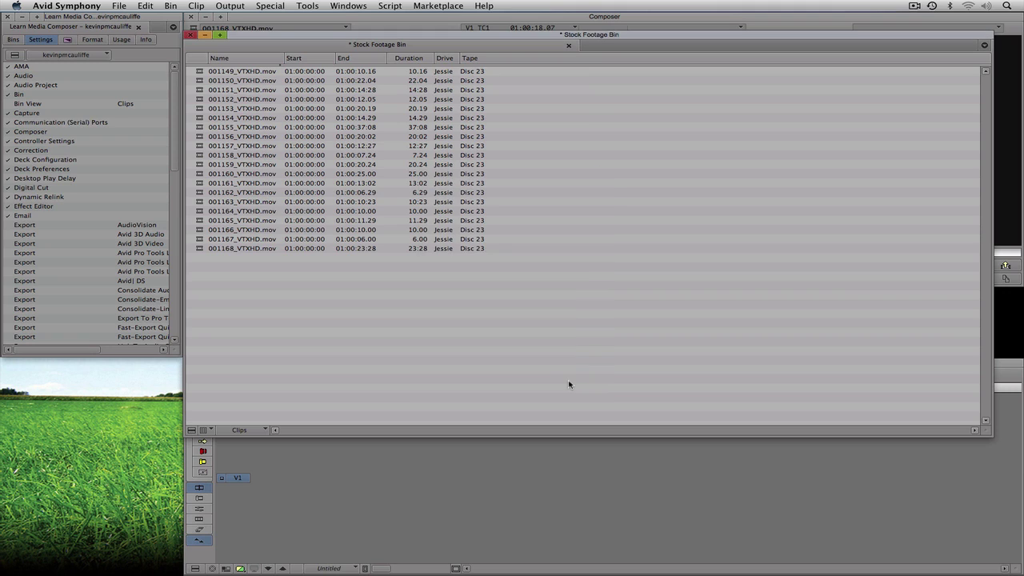
Add a custom 'Time of Day' column after the Tape column
click(513, 60)
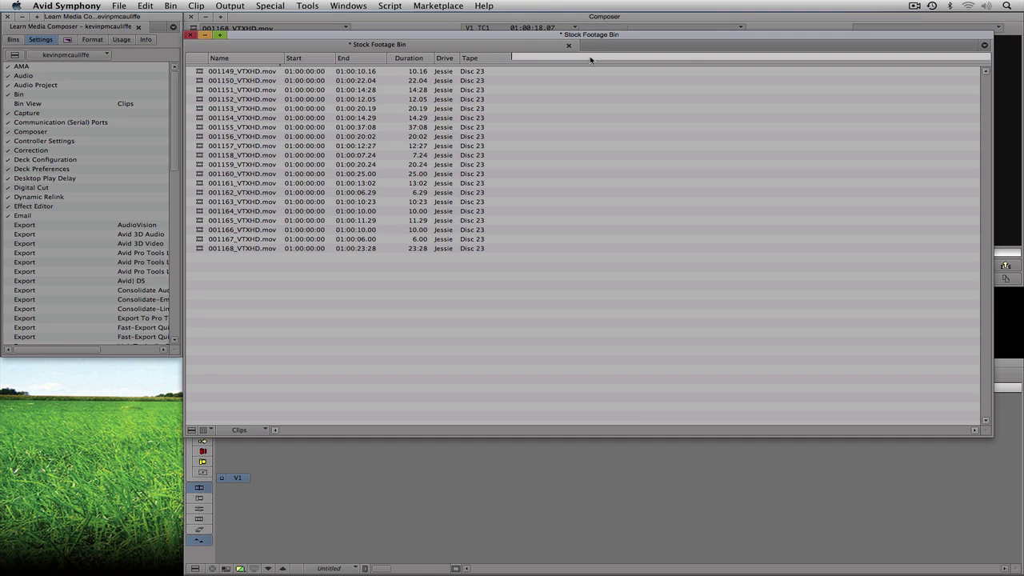
text(Time of Day)
key(Return)
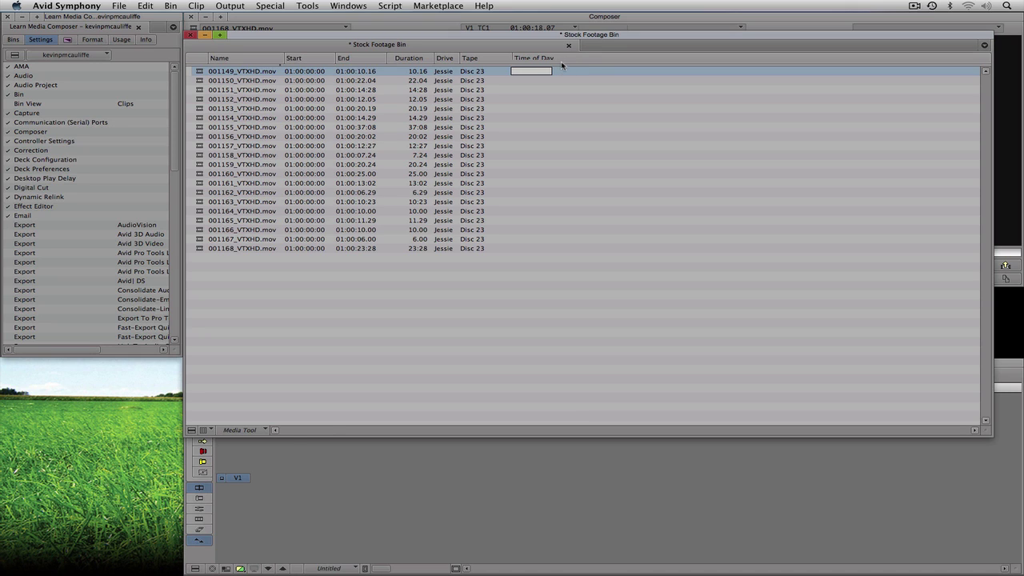
Save the bin layout as a view named 'Clips with Time of Day'
click(265, 430)
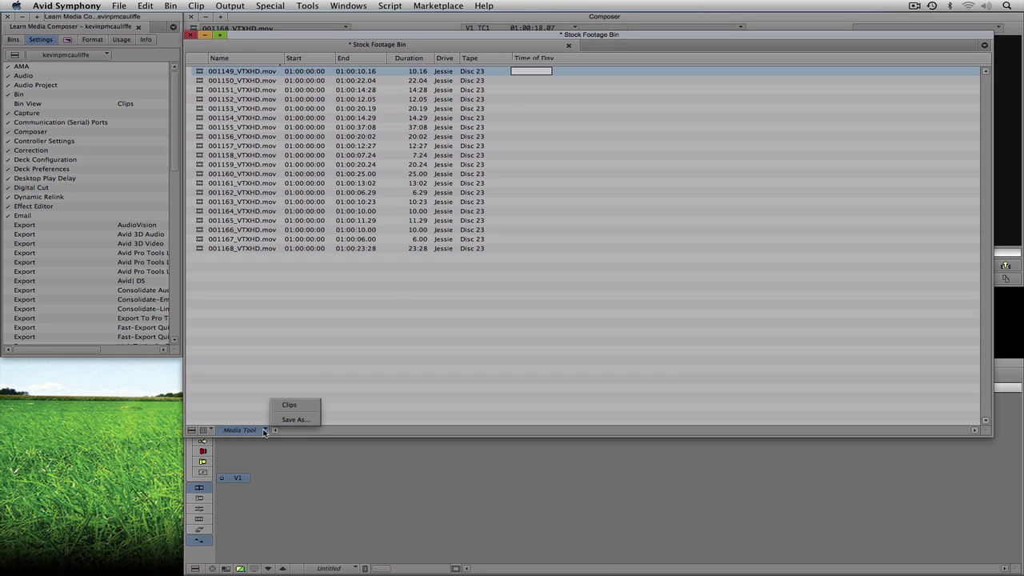
click(293, 419)
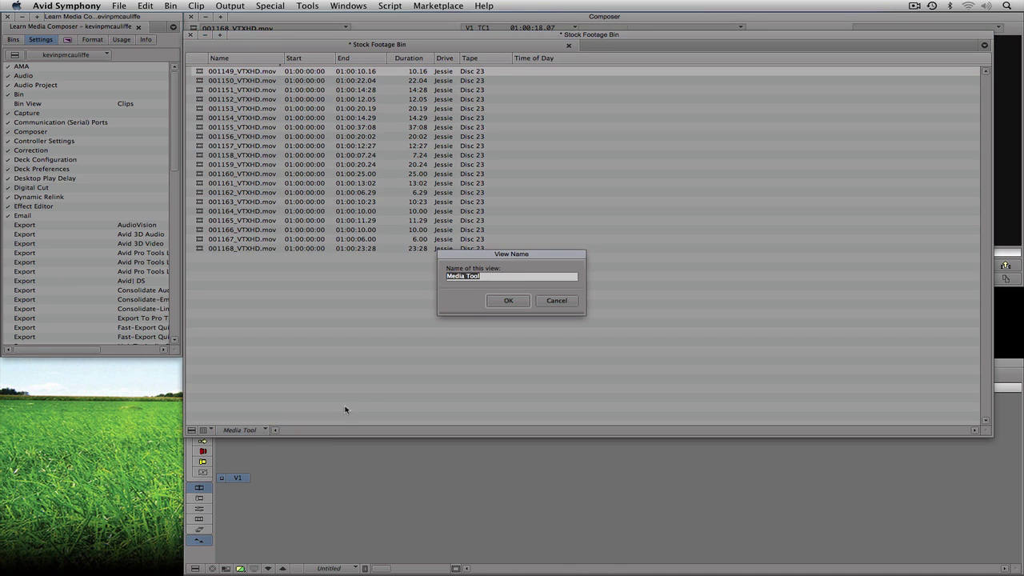
text(Clips with Tim eo)
key(BackSpace)
key(BackSpace)
key(BackSpace)
text(e of Day)
click(498, 302)
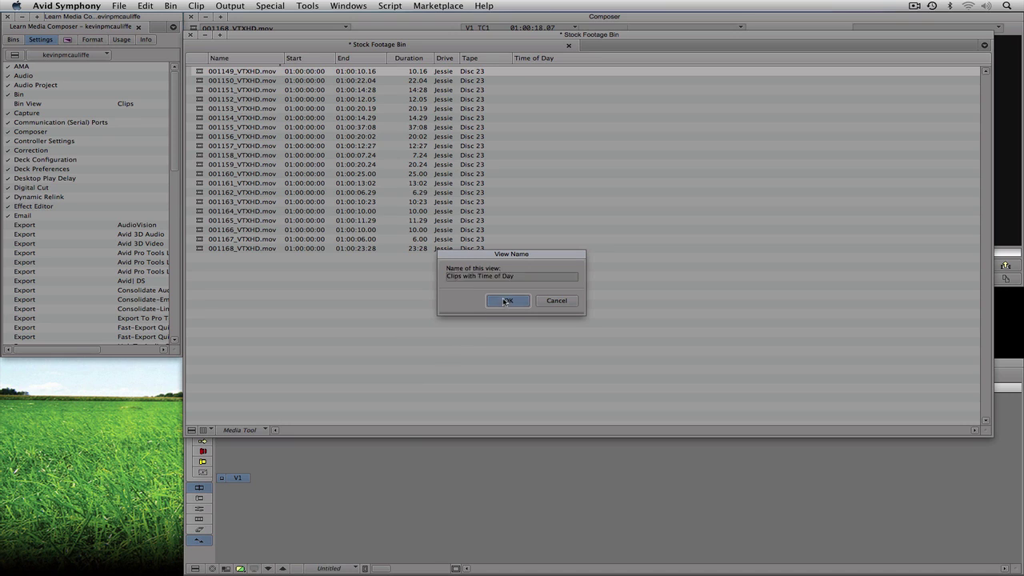
Switch the bin to Clips, back to Clips with Time of Day, and select the first Time of Day cell
click(265, 430)
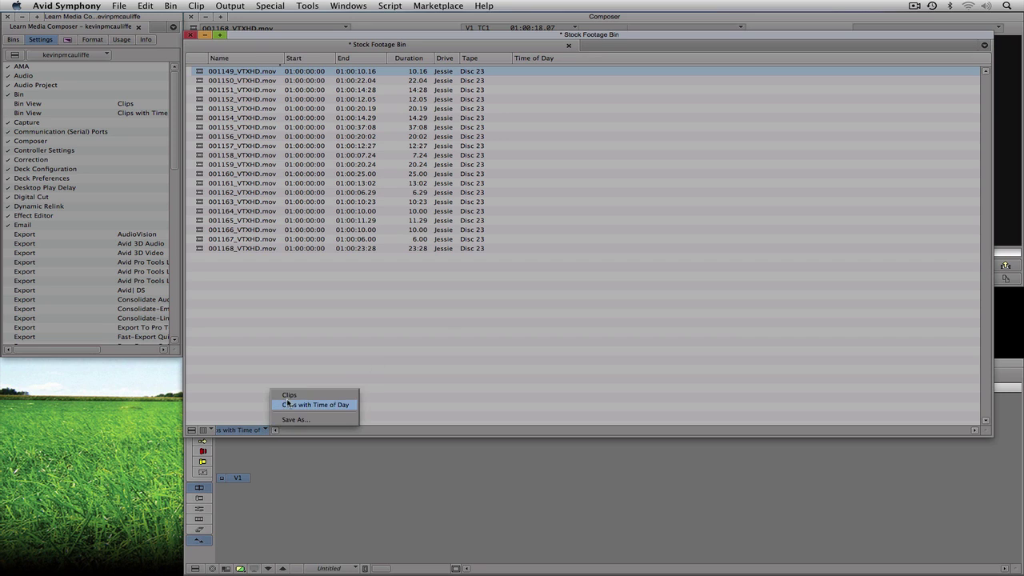
click(290, 398)
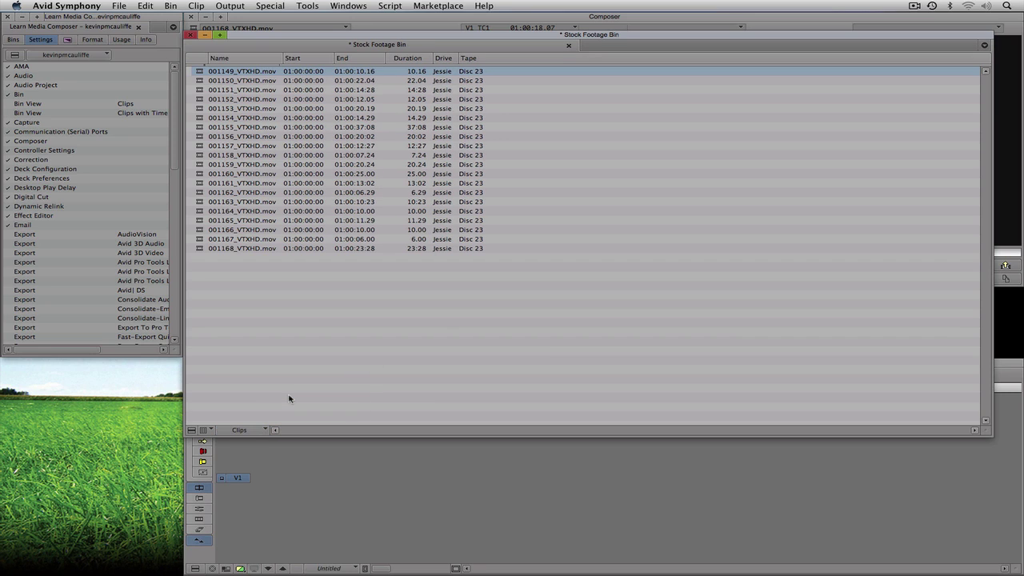
click(265, 430)
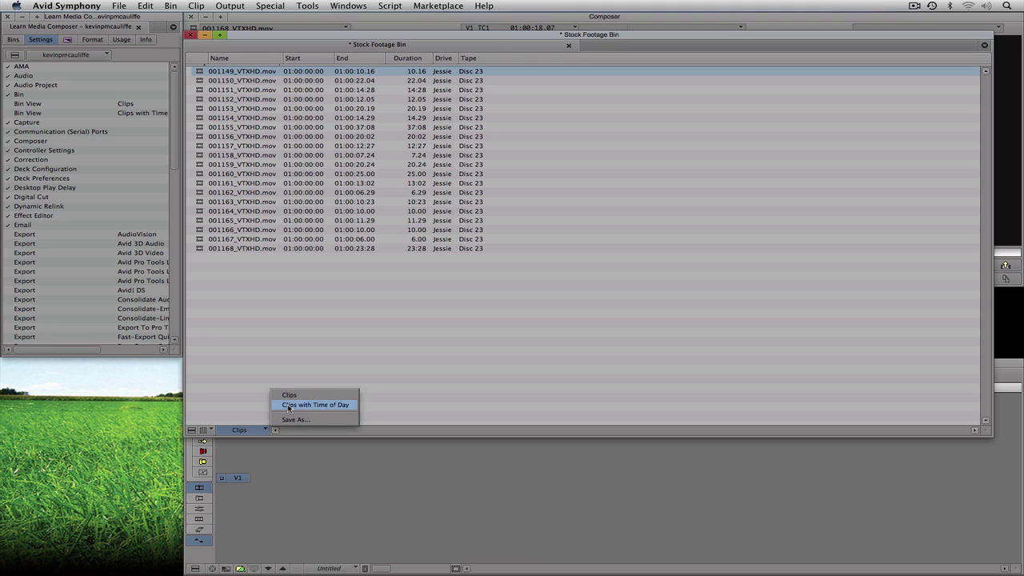
click(289, 405)
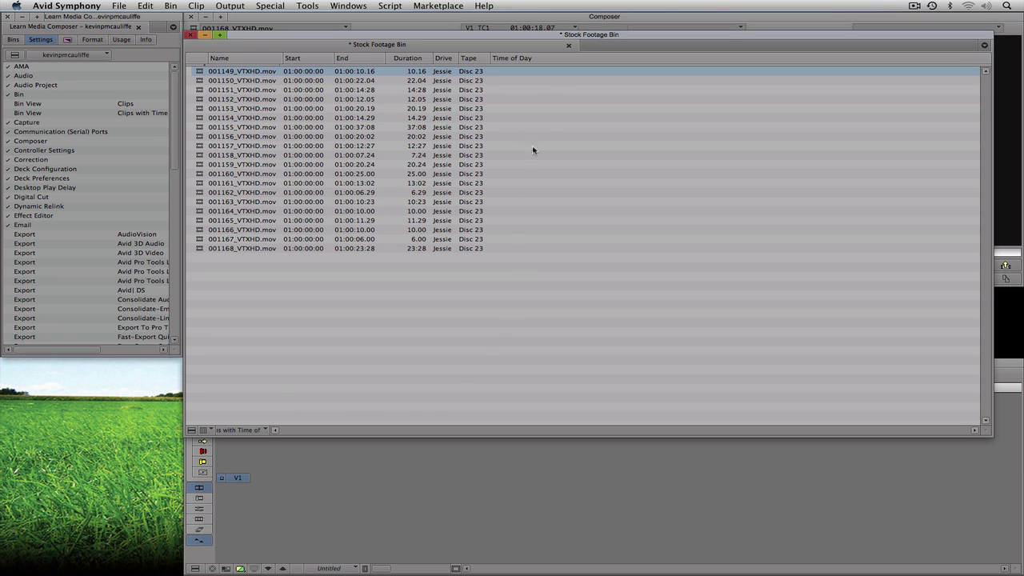
click(507, 72)
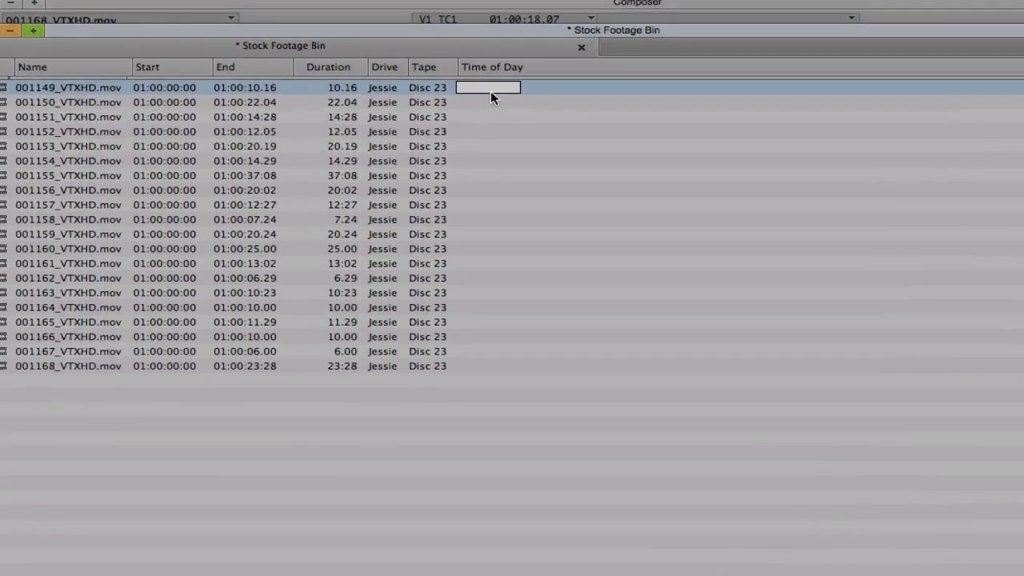
Enter Morning, Midday, Evening, Morning and Evening as the first five clips' Time of Day
text(Morning)
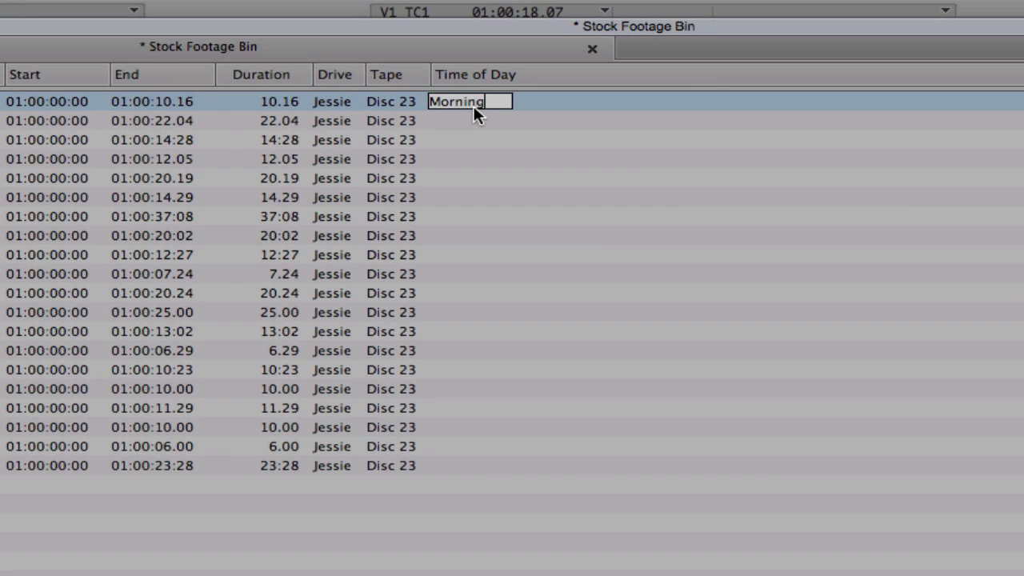
key(Return)
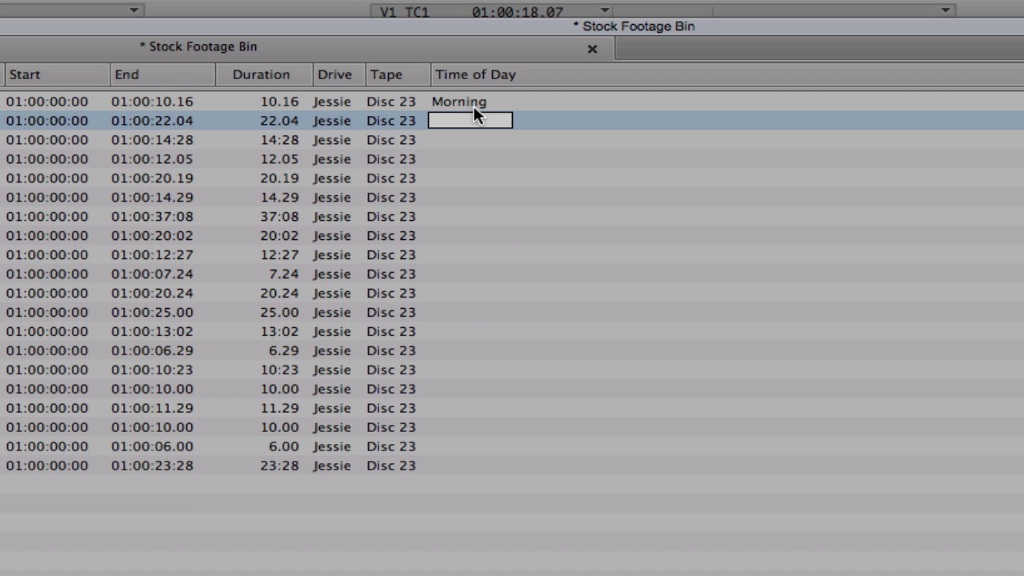
text(Midday)
key(Return)
text(Even)
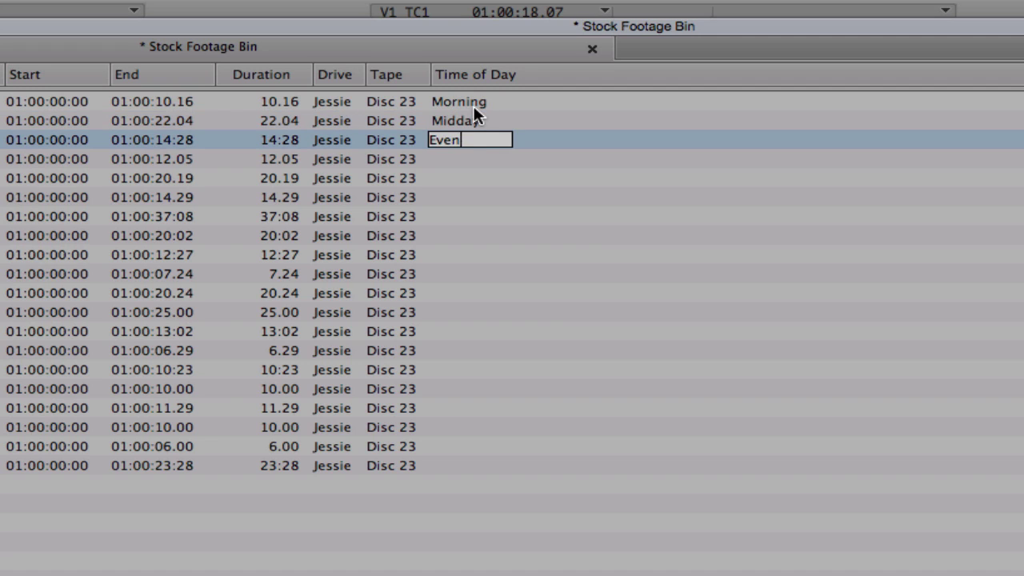
text(ing)
key(Return)
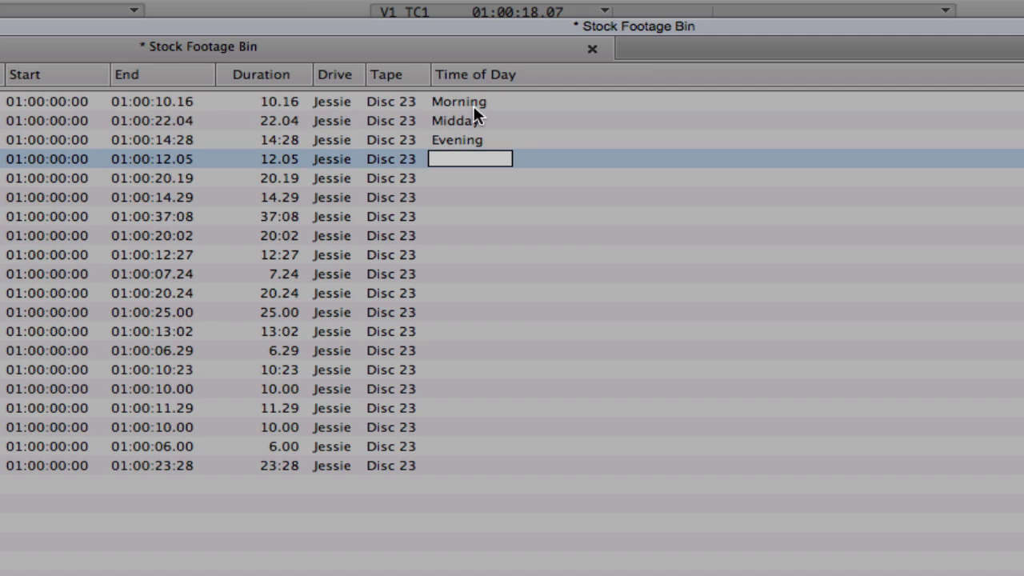
text(Morning)
key(Return)
text(Evening)
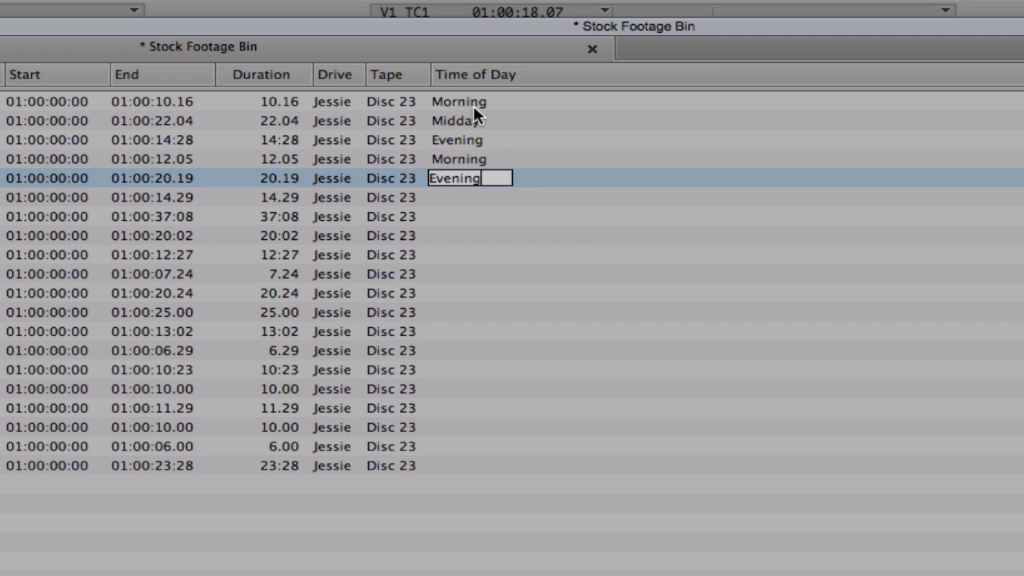
key(Return)
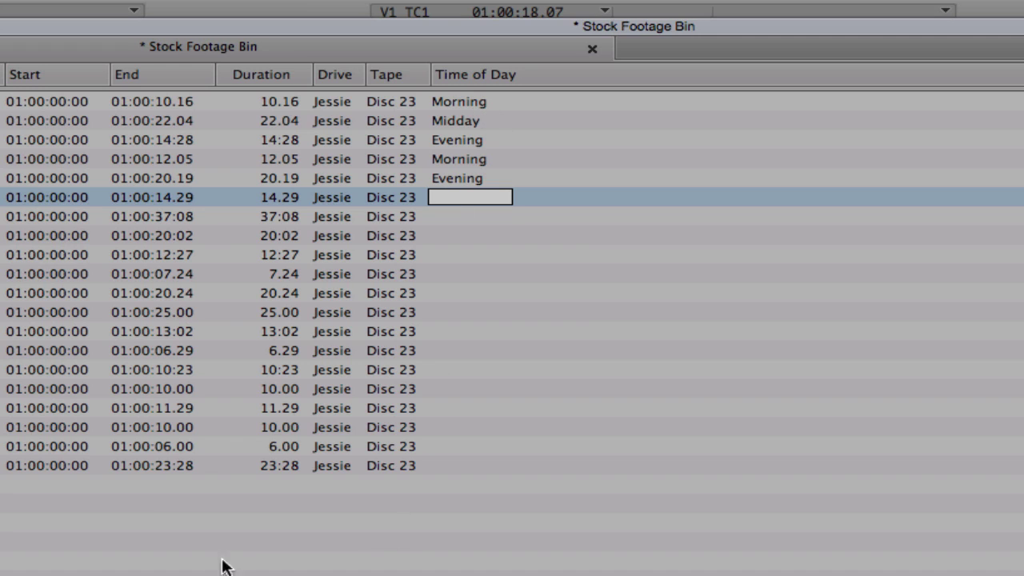
click(263, 561)
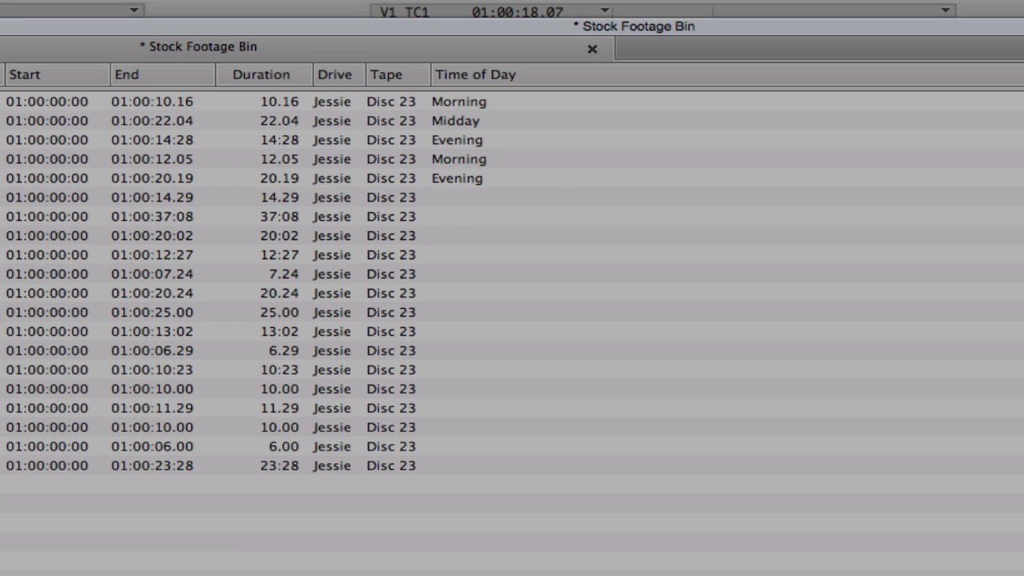
click(463, 200)
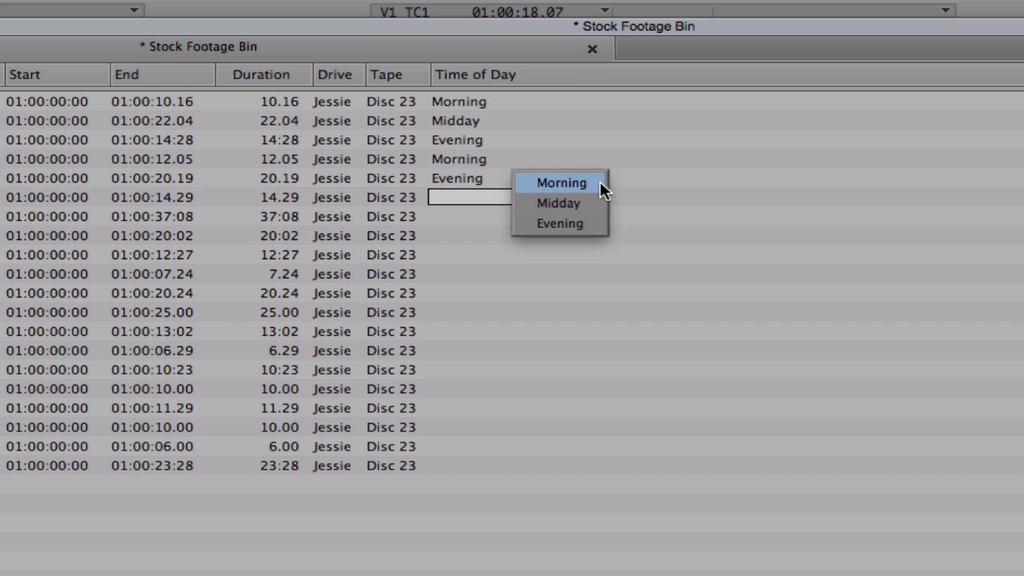
Set clips six to nine's Time of Day to Evening, Midday, Morning and Midnight
click(599, 223)
click(455, 216)
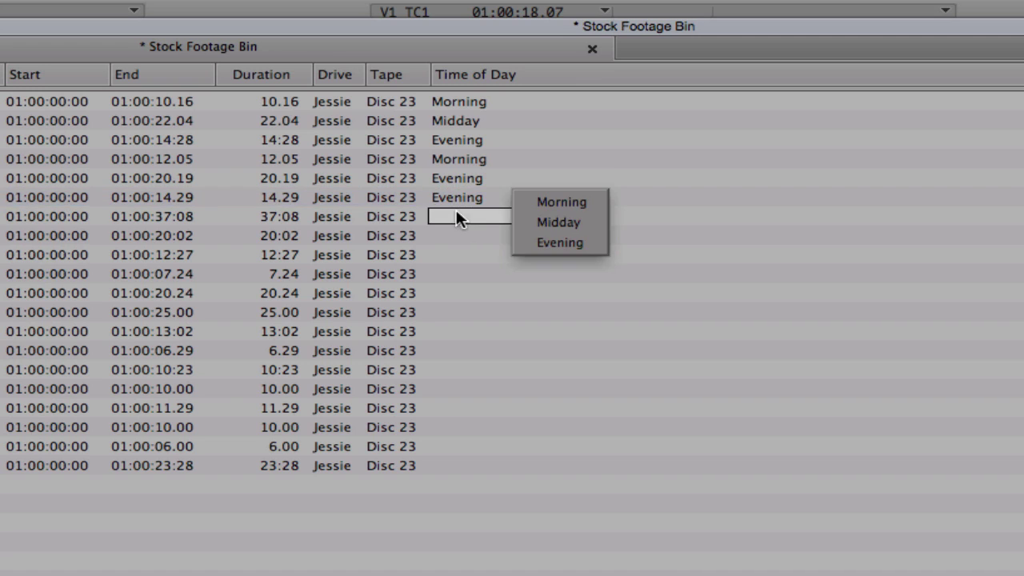
click(538, 223)
click(450, 235)
click(450, 235)
click(593, 221)
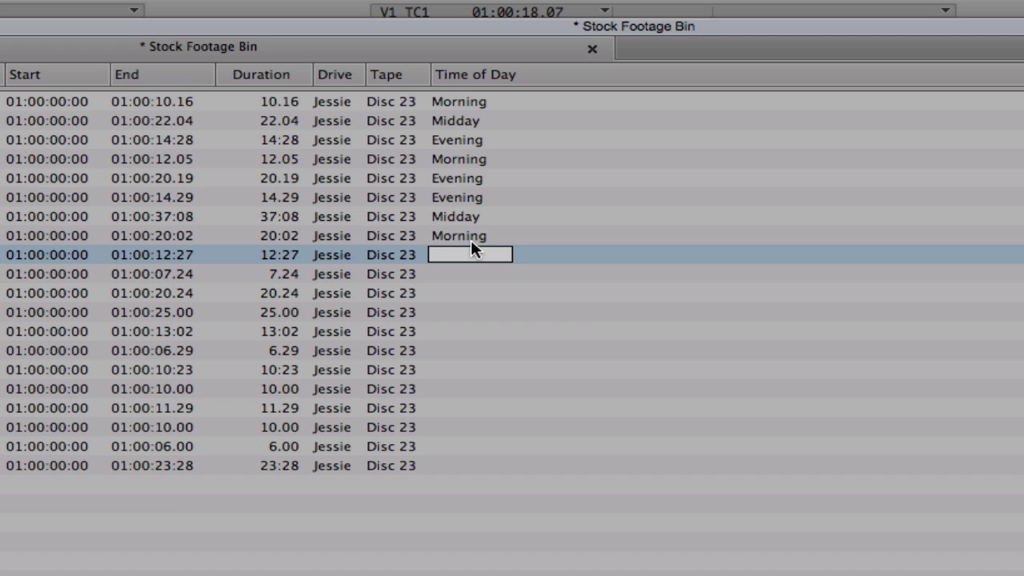
text(Midnight)
key(Return)
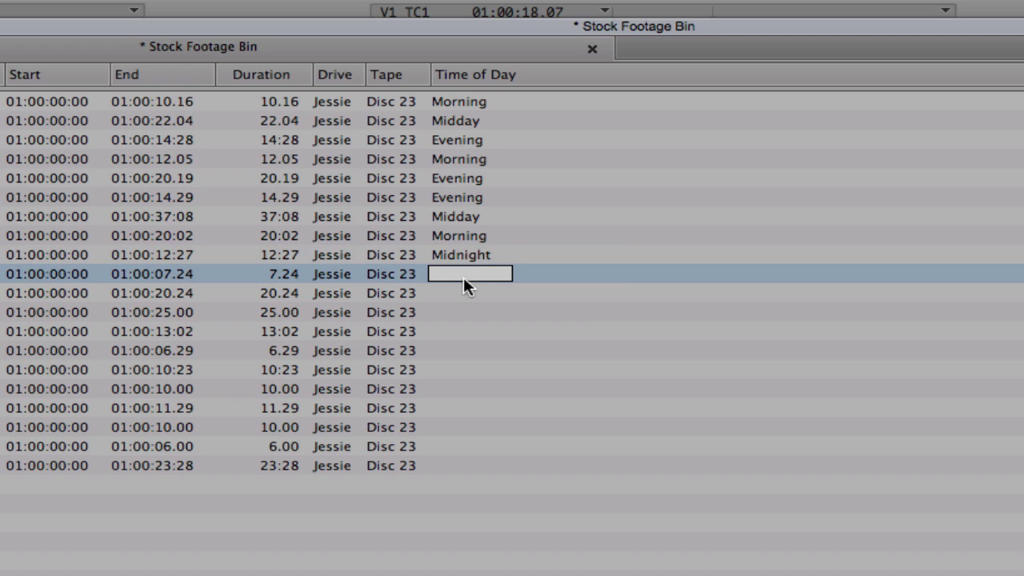
Set clips ten to twelve to Midnight, Midday and Midday, then select clip 001158
alt+click(461, 270)
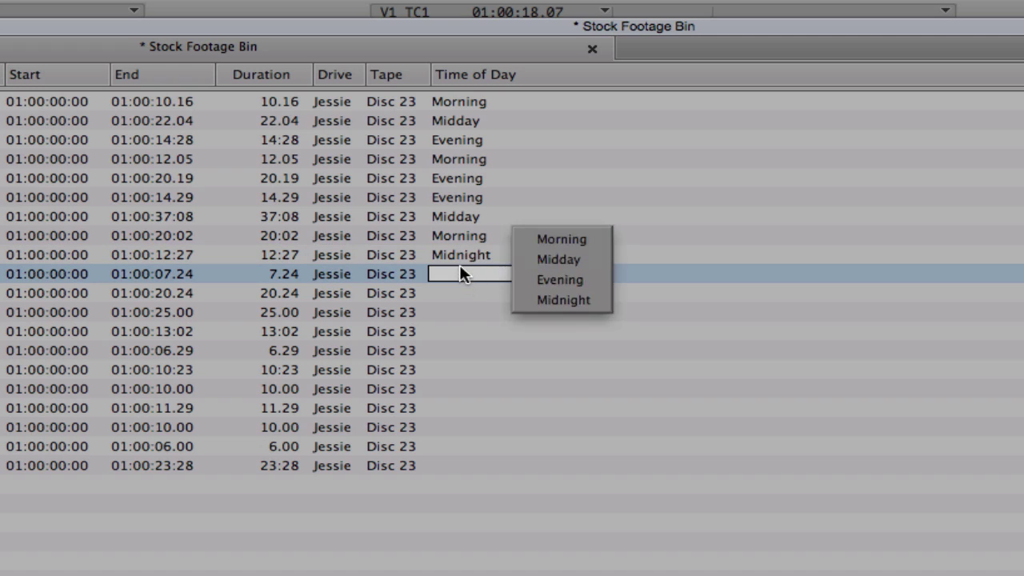
click(597, 298)
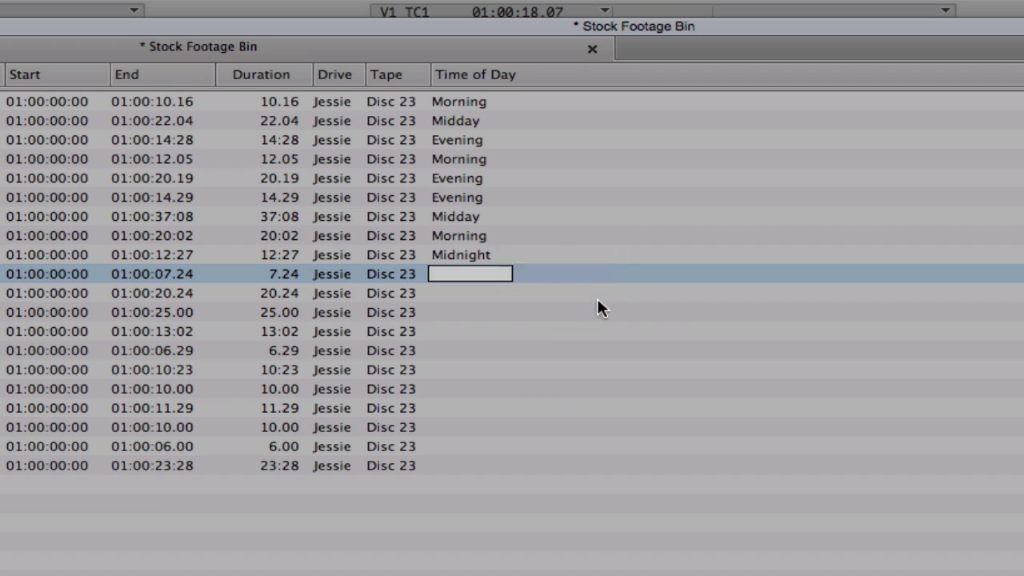
key(Return)
alt+click(491, 292)
click(551, 280)
key(Return)
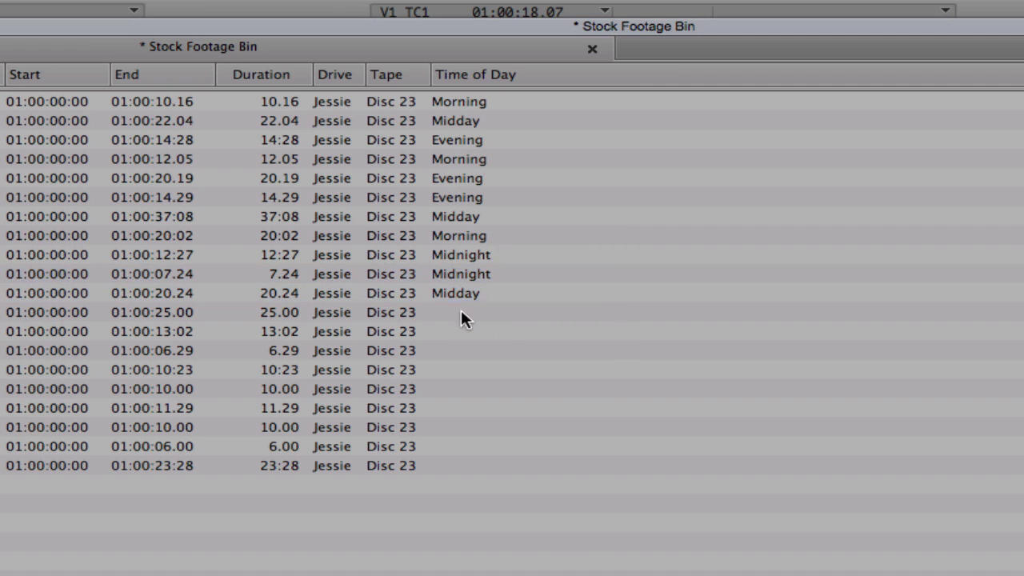
alt+click(460, 312)
click(545, 294)
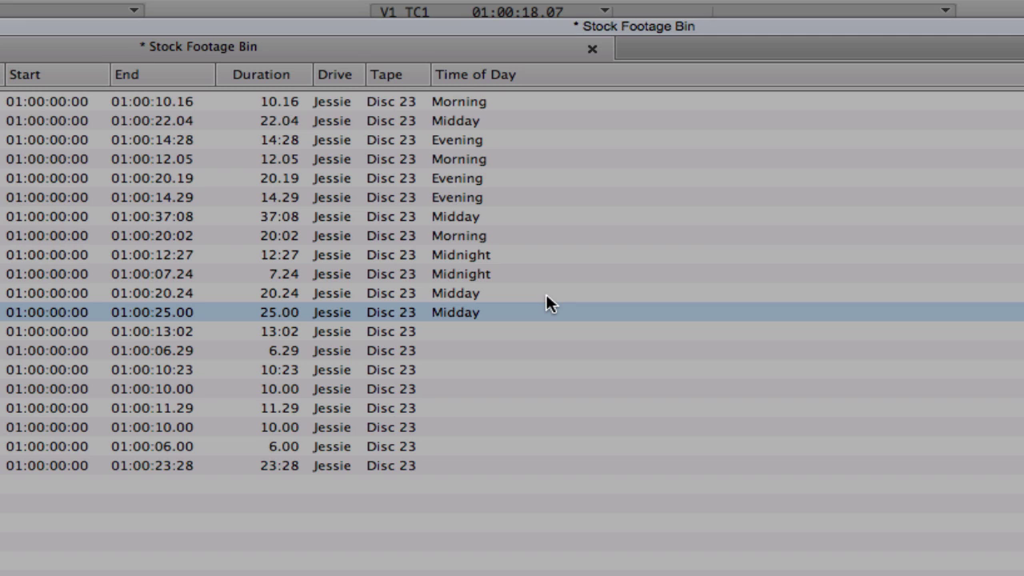
click(295, 274)
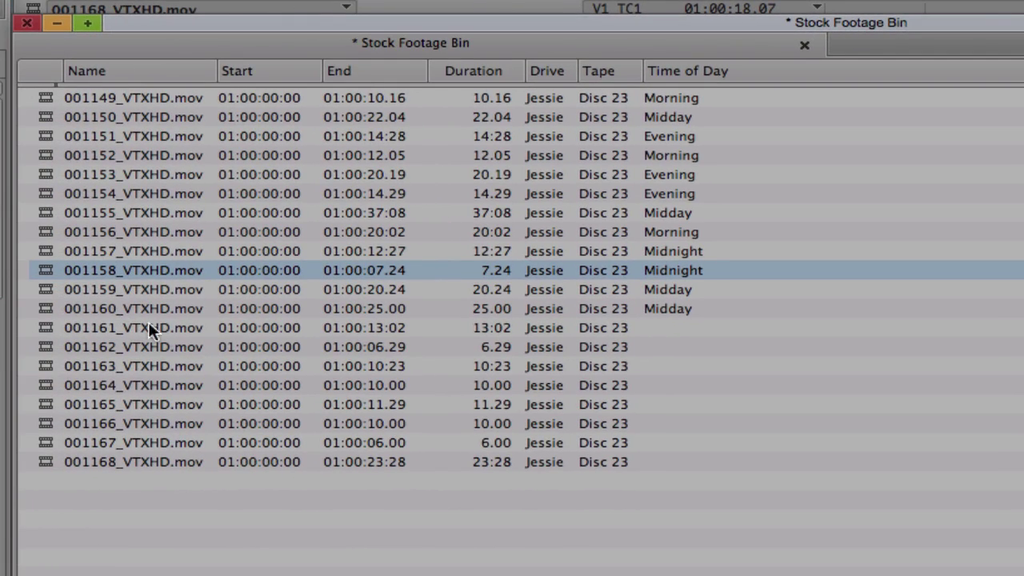
Select clips 001162 and 001167, then each column header from Name to Time of Day
click(47, 349)
click(46, 445)
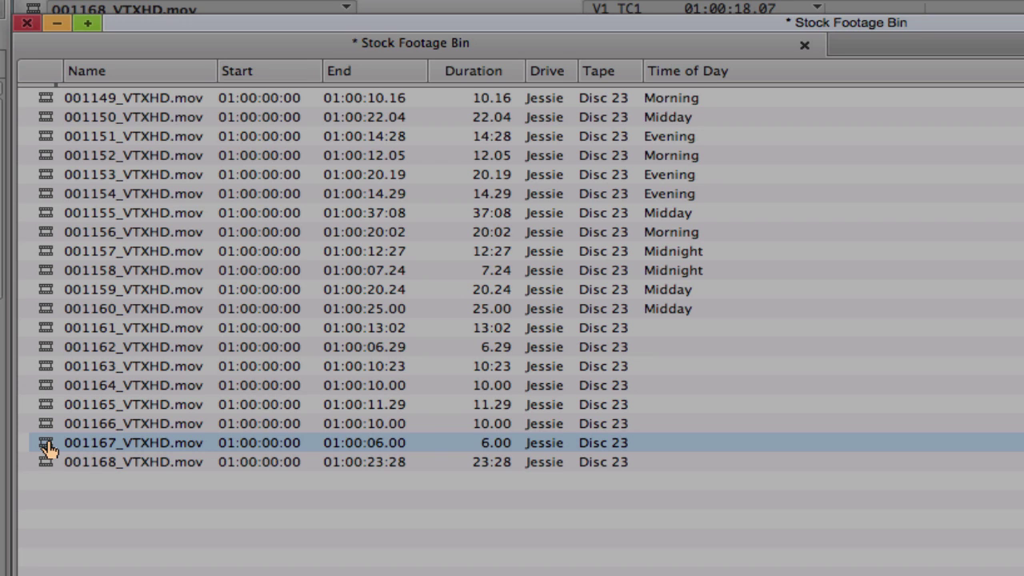
click(84, 72)
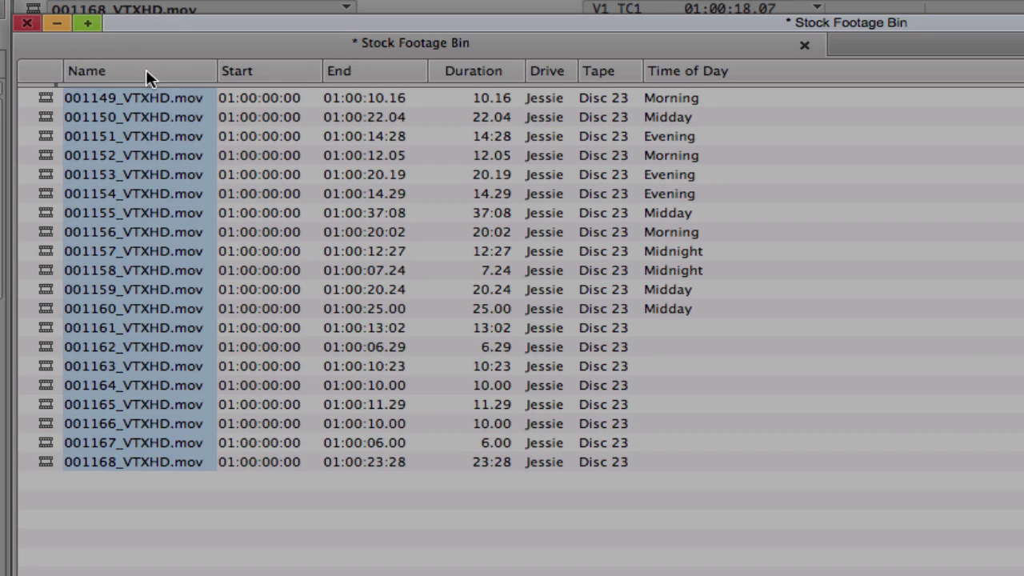
click(247, 72)
click(344, 70)
click(480, 70)
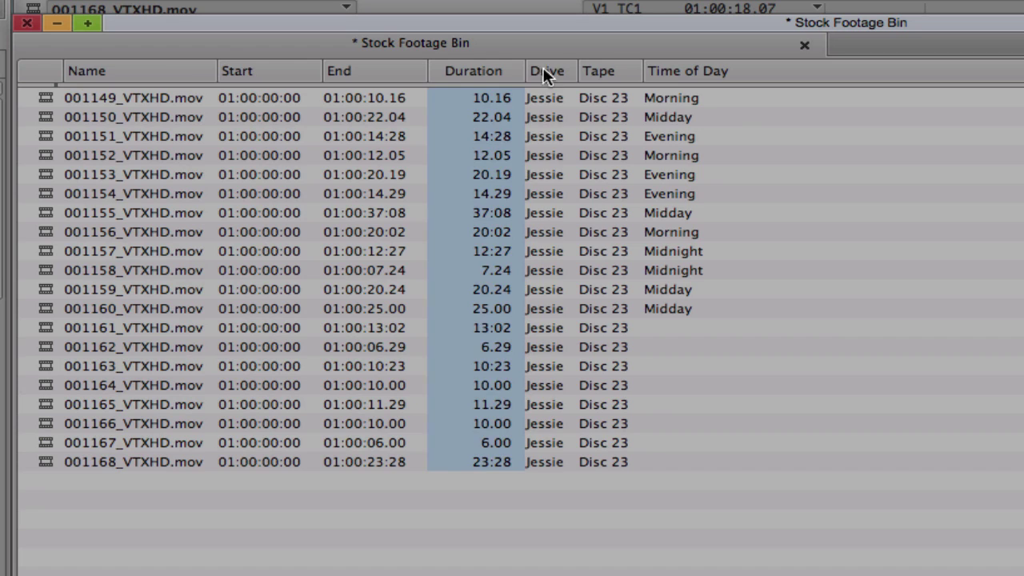
click(547, 71)
click(612, 70)
click(672, 70)
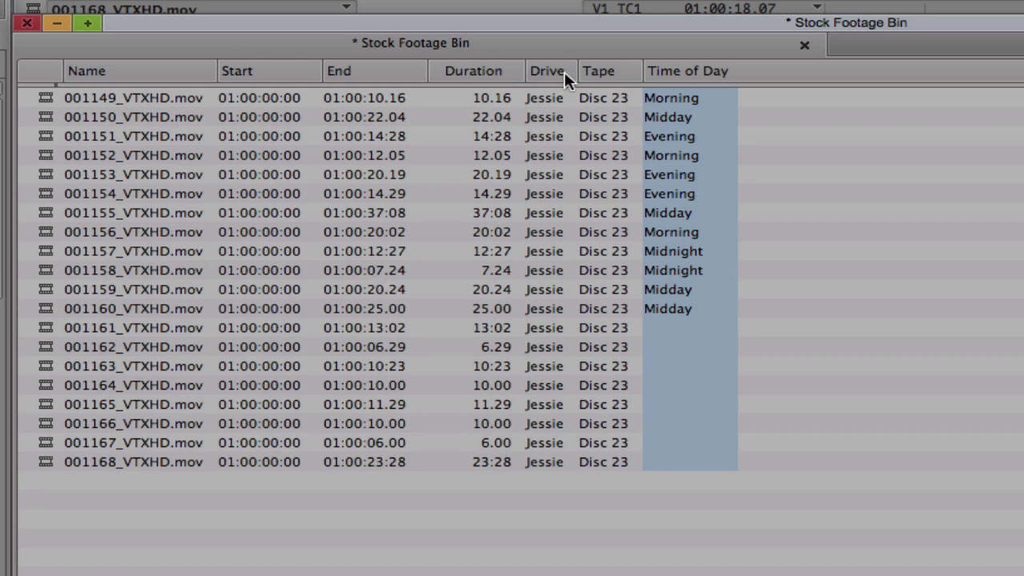
Sort the clips by Duration, shortest first, then re-sort them by Time of Day
click(479, 72)
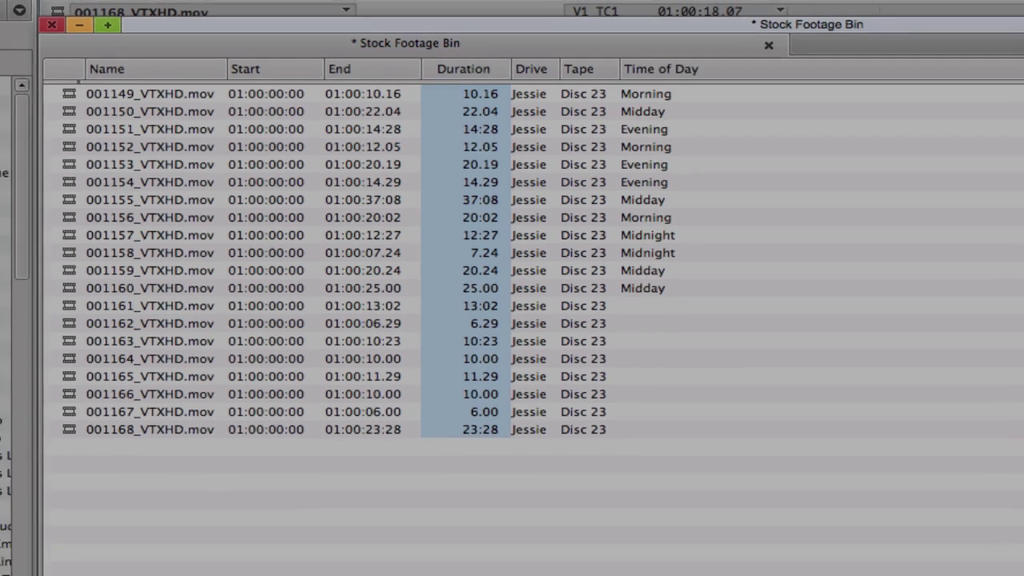
click(170, 5)
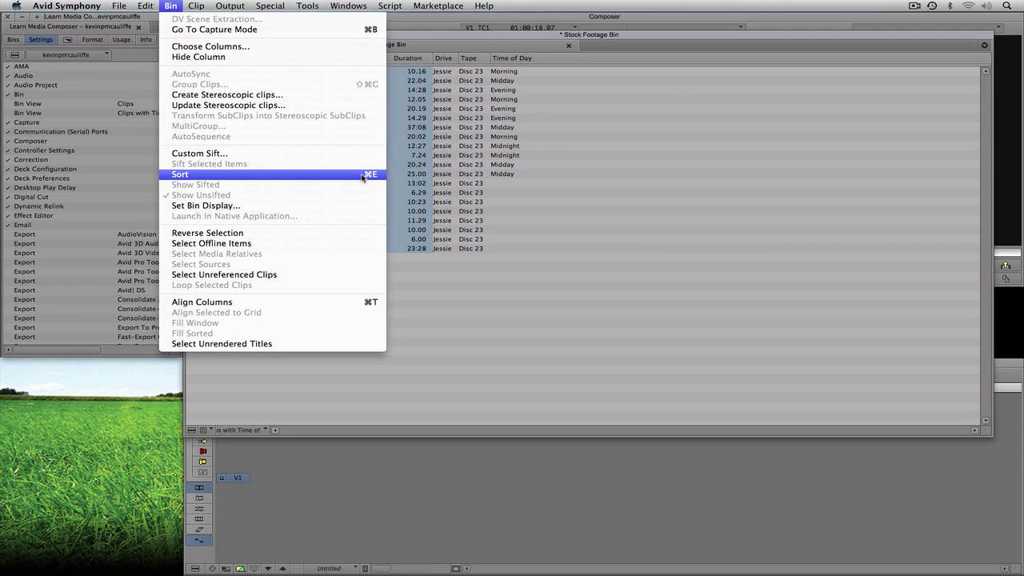
click(423, 37)
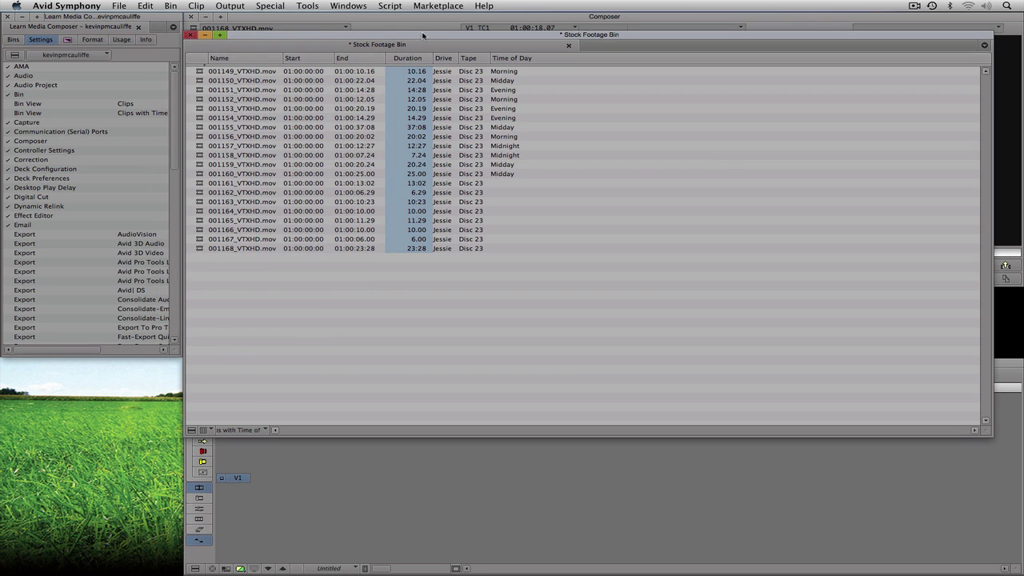
key(super+e)
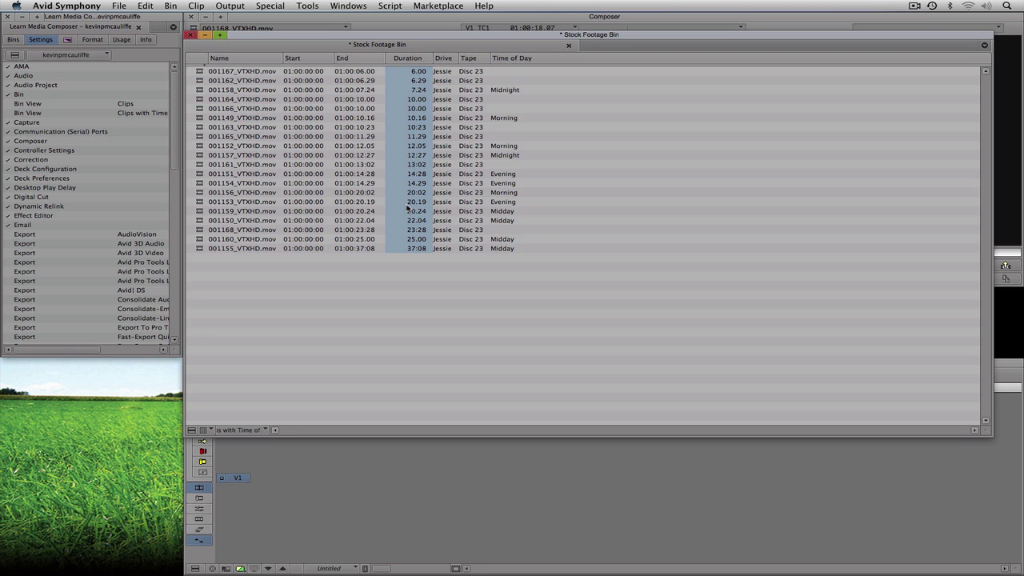
click(517, 59)
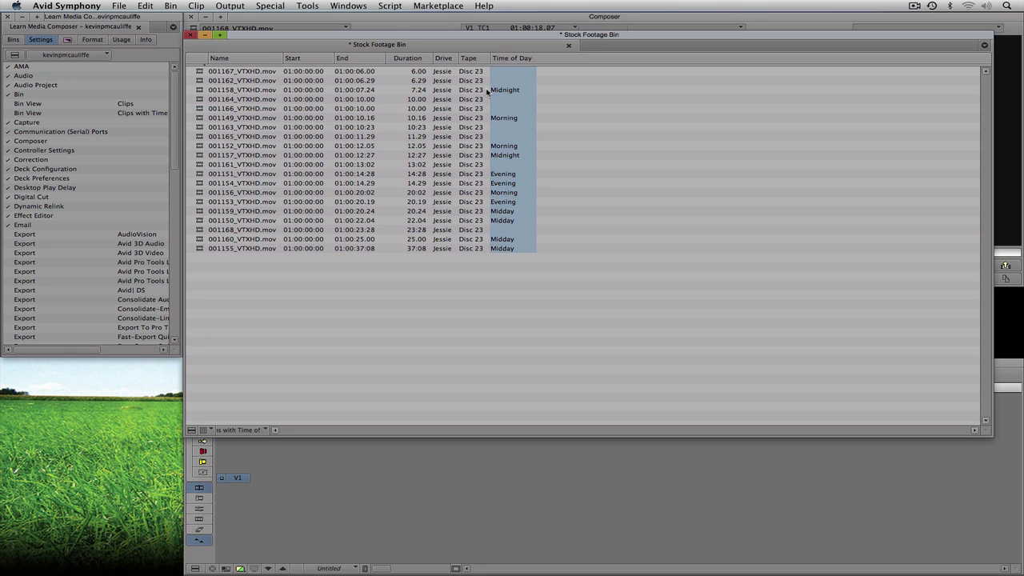
key(super+e)
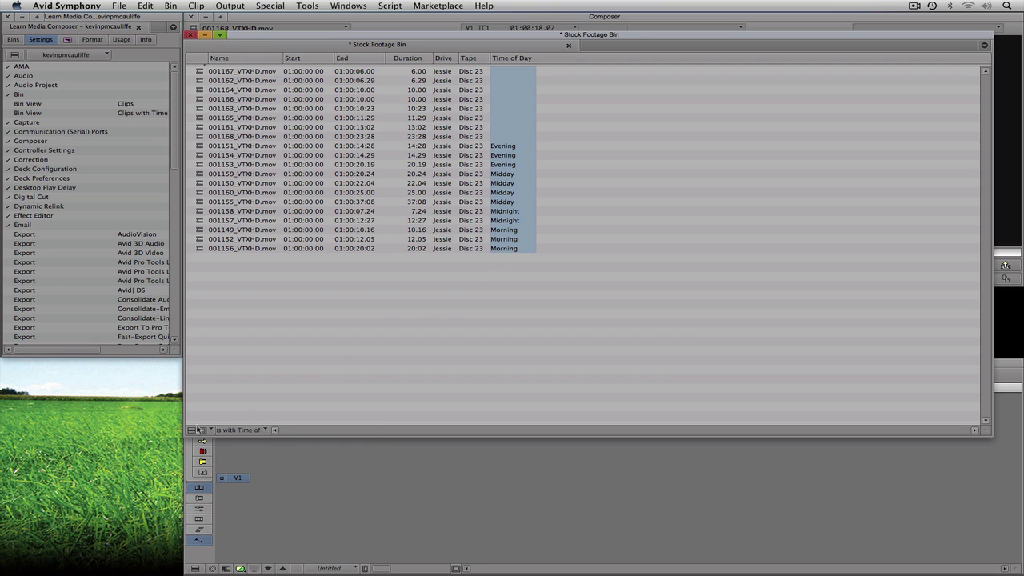
click(192, 431)
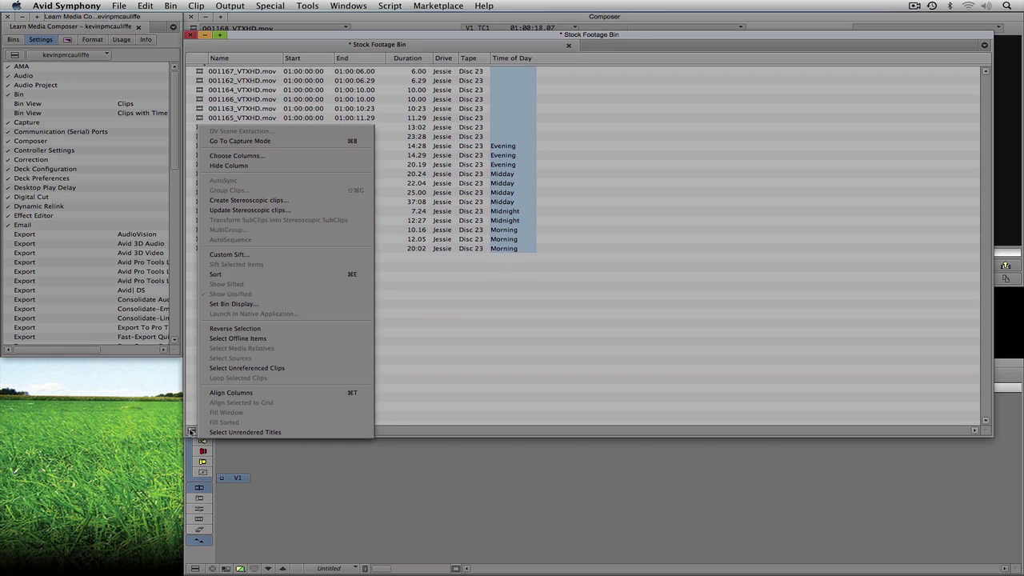
click(259, 157)
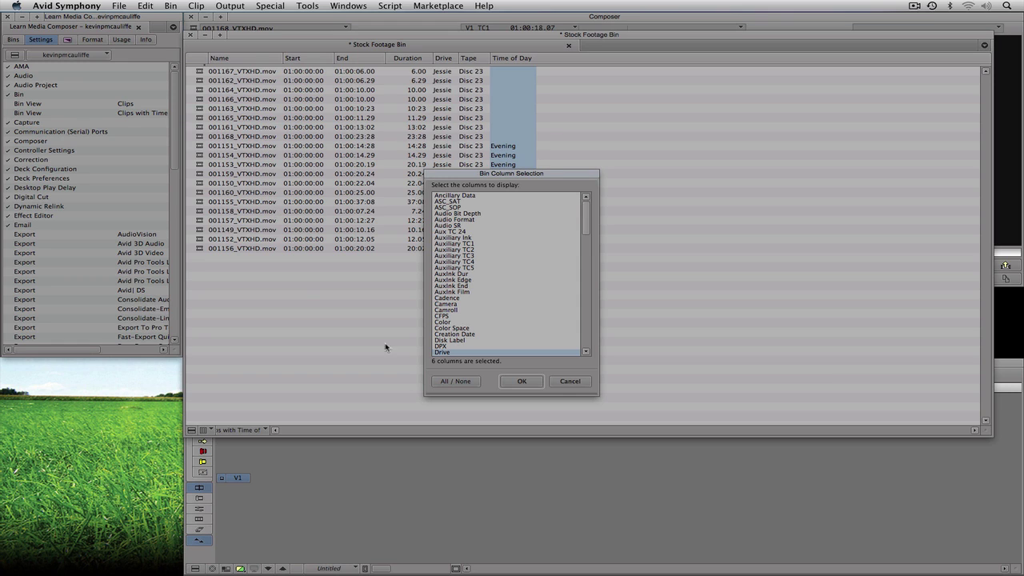
click(443, 323)
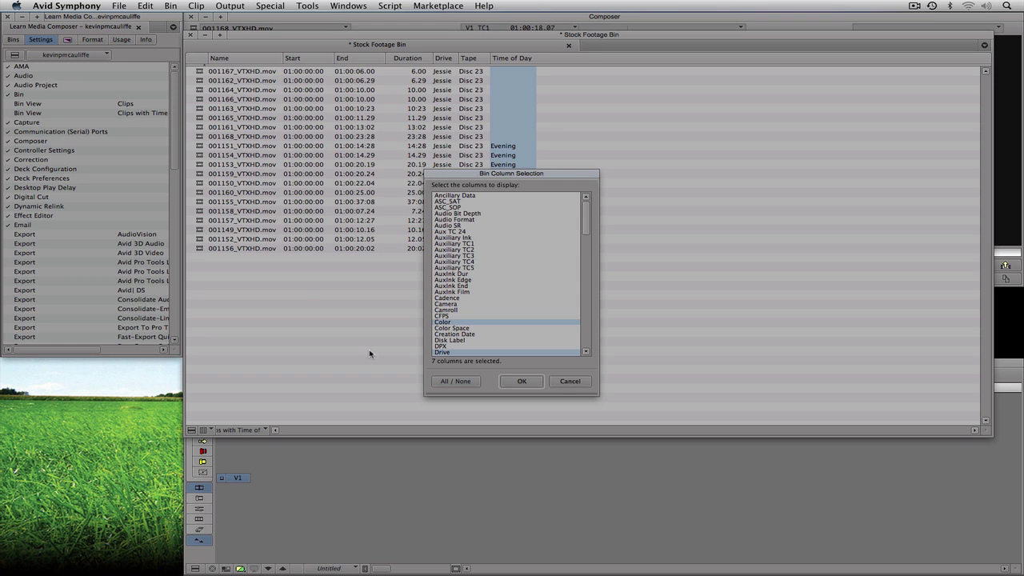
click(446, 322)
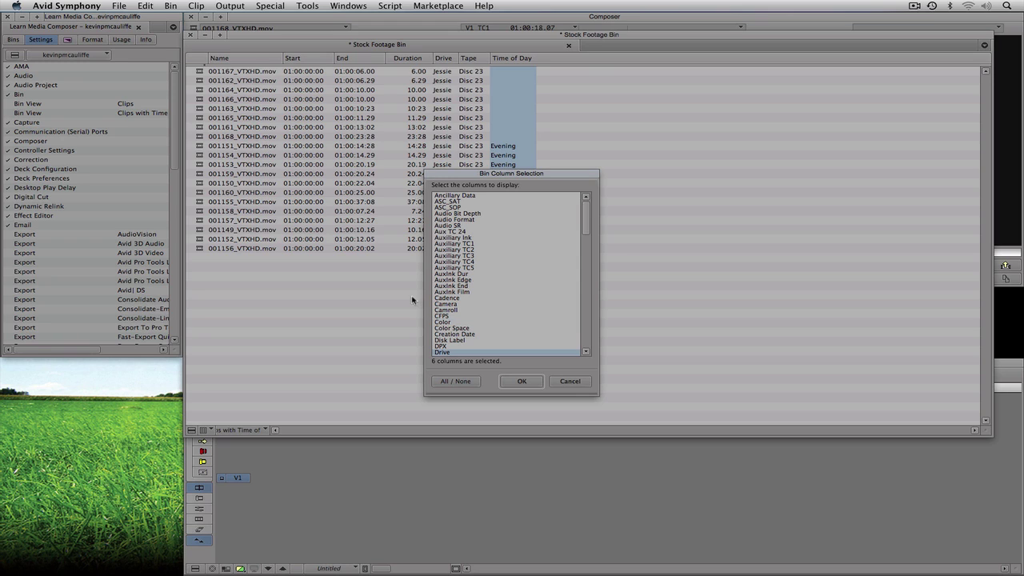
click(556, 385)
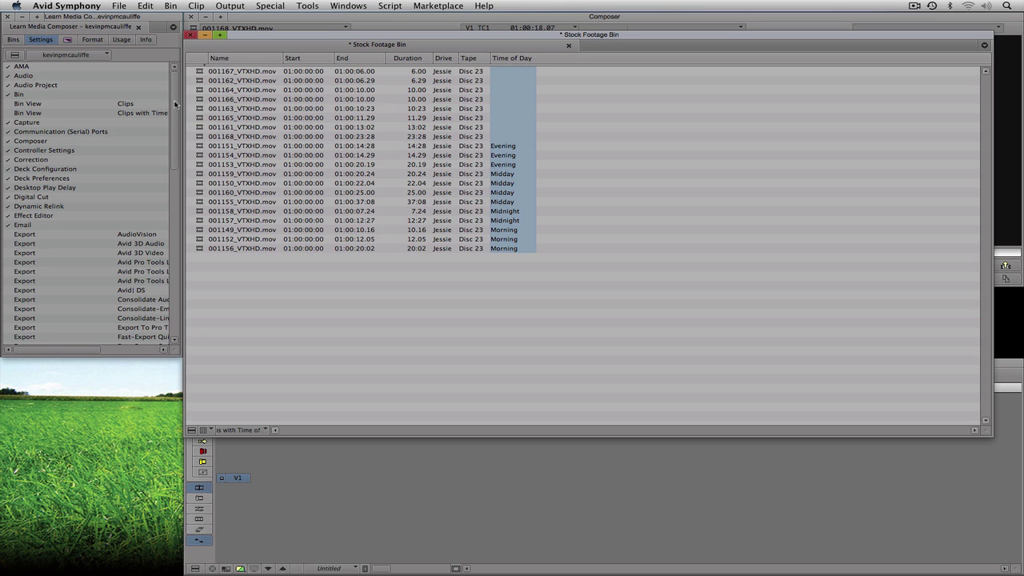
click(197, 73)
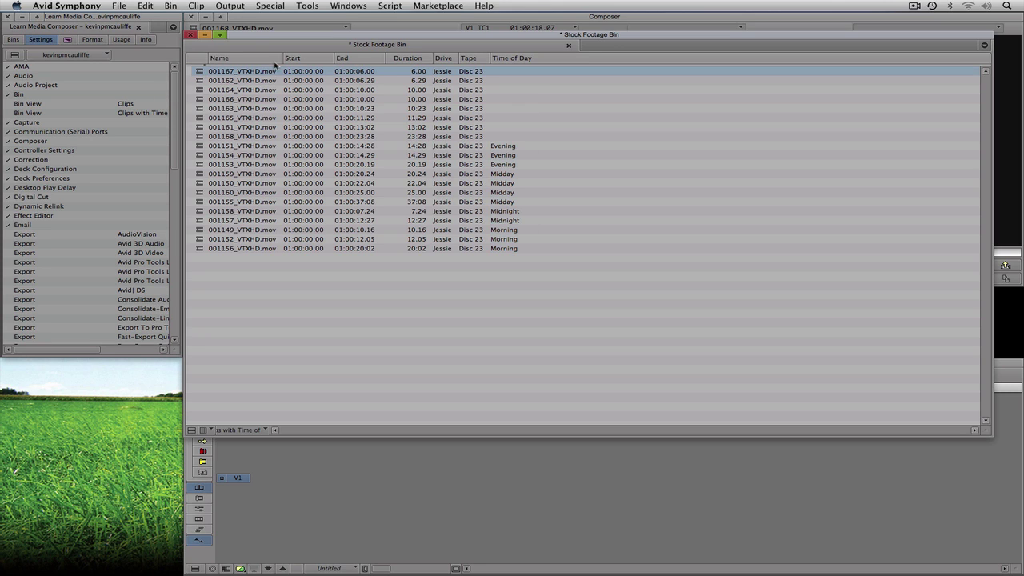
Set clip 001167_VTXHD.mov's clip colour to red
click(148, 5)
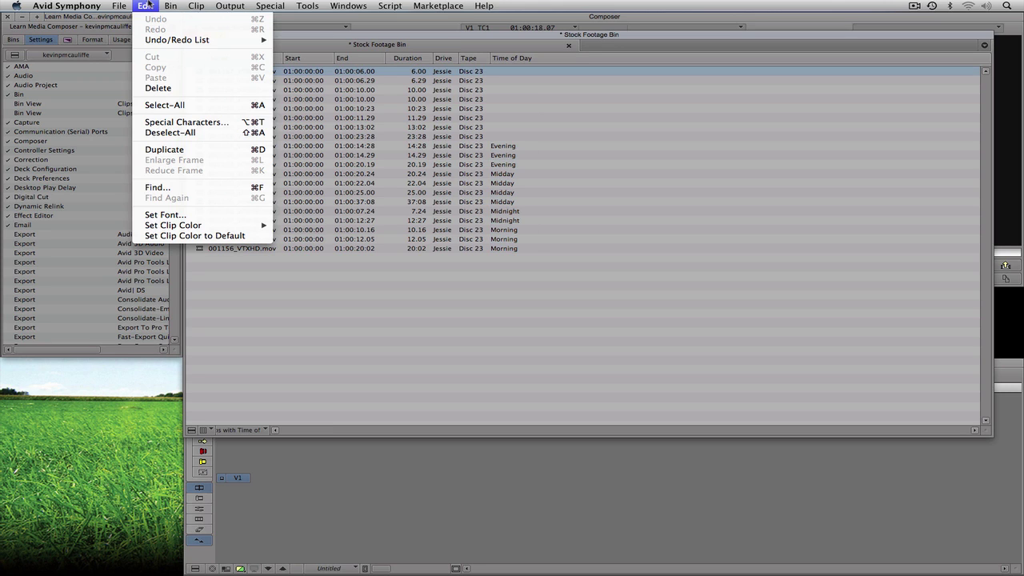
mouse_move(184, 226)
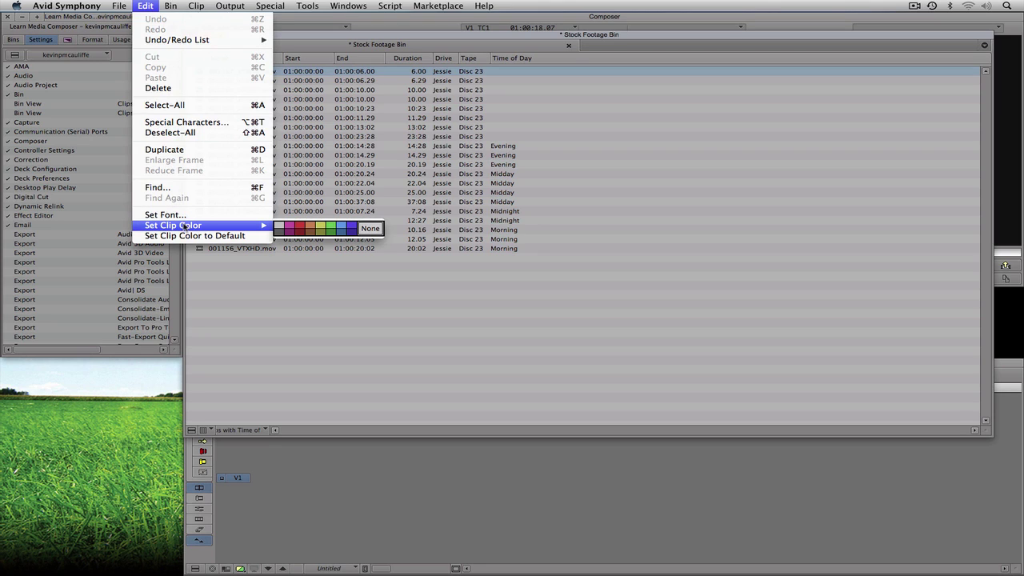
click(299, 227)
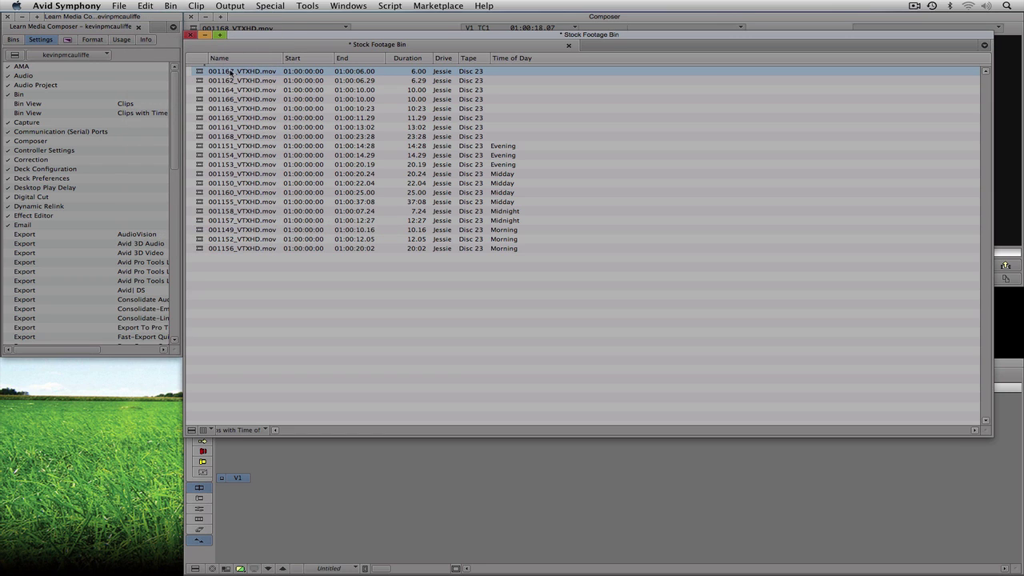
Add the Color column to the bin's displayed columns
click(192, 431)
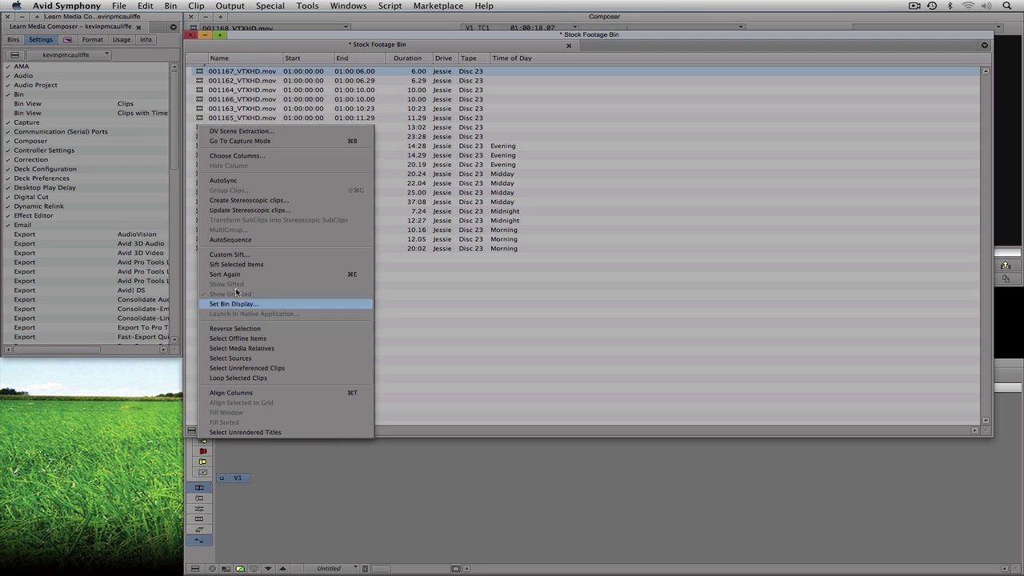
click(243, 156)
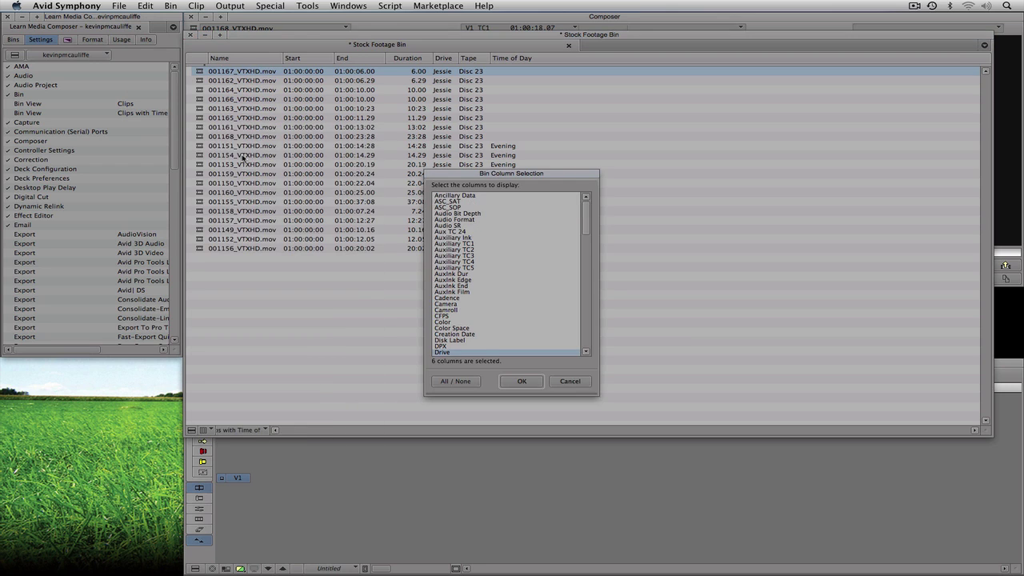
click(445, 323)
click(521, 381)
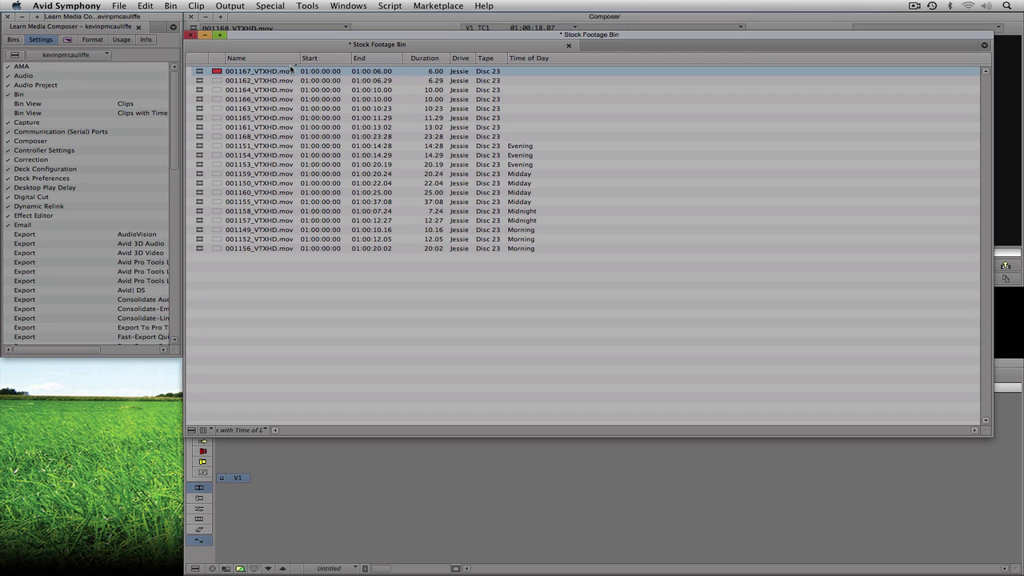
Colour clips 001162 blue, 001164 orange, 001166 green, 001163 yellow, then apply the Clips view
click(216, 84)
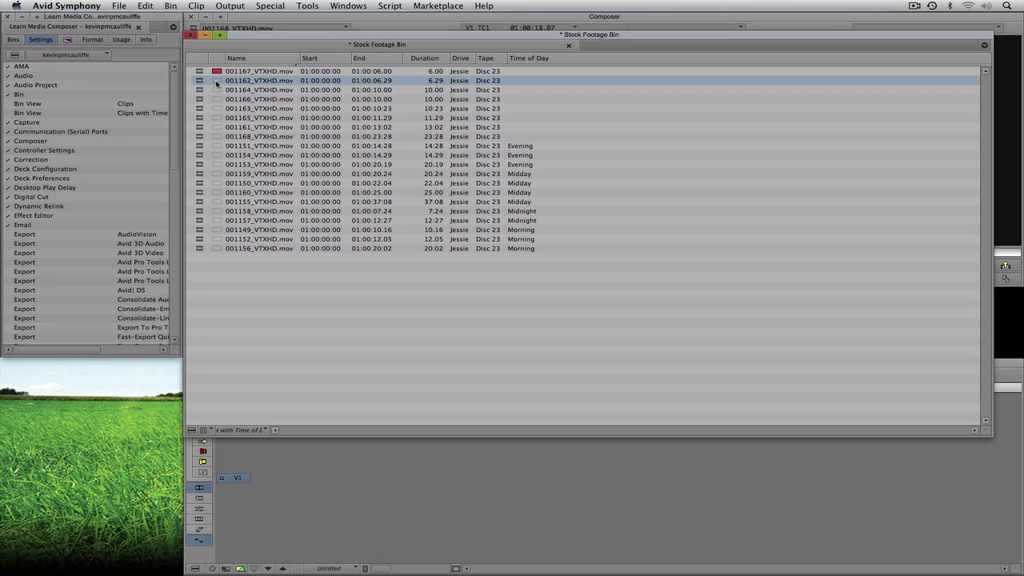
click(216, 83)
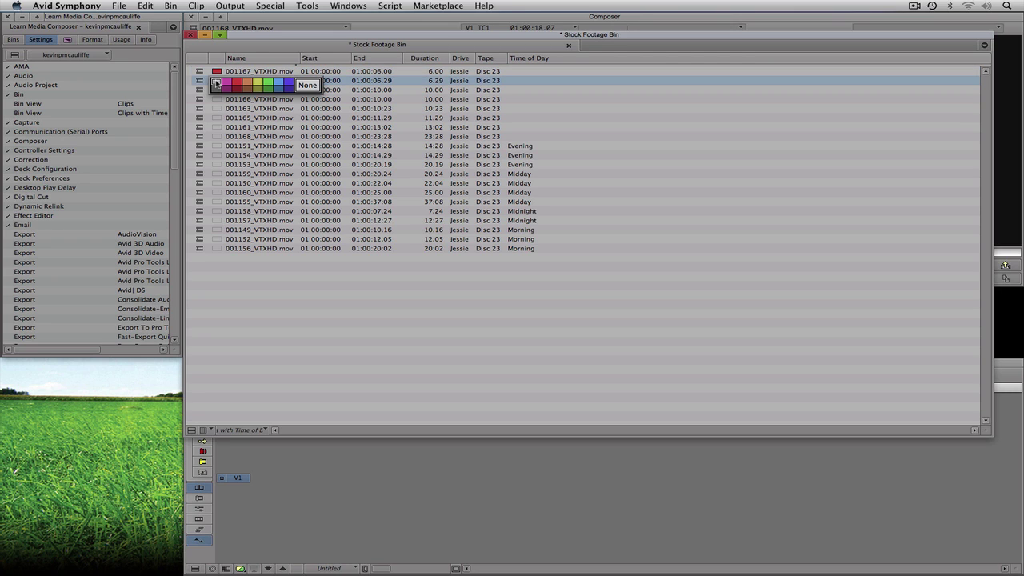
click(288, 83)
click(216, 90)
click(247, 93)
click(216, 100)
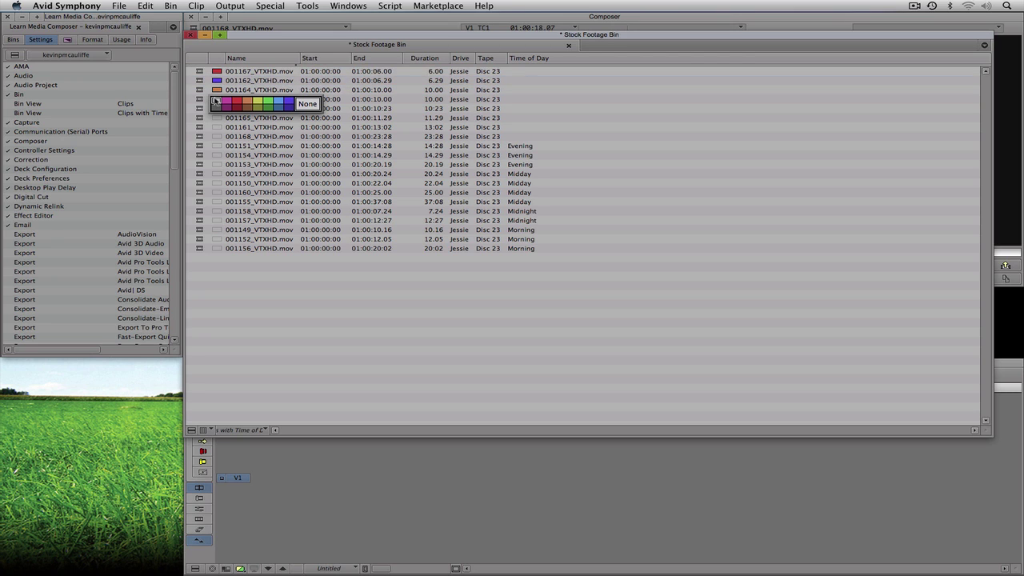
click(267, 103)
click(216, 109)
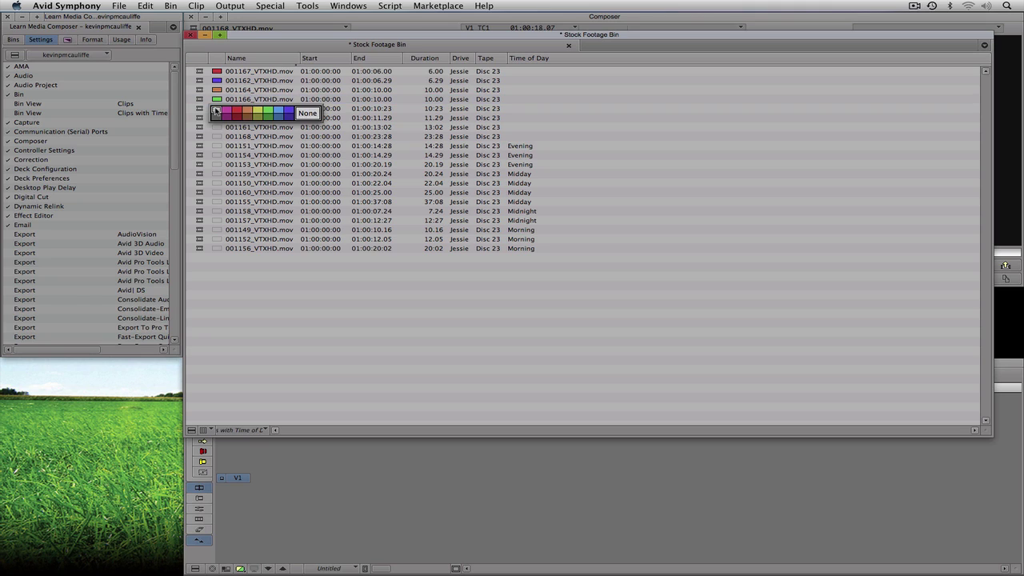
click(257, 112)
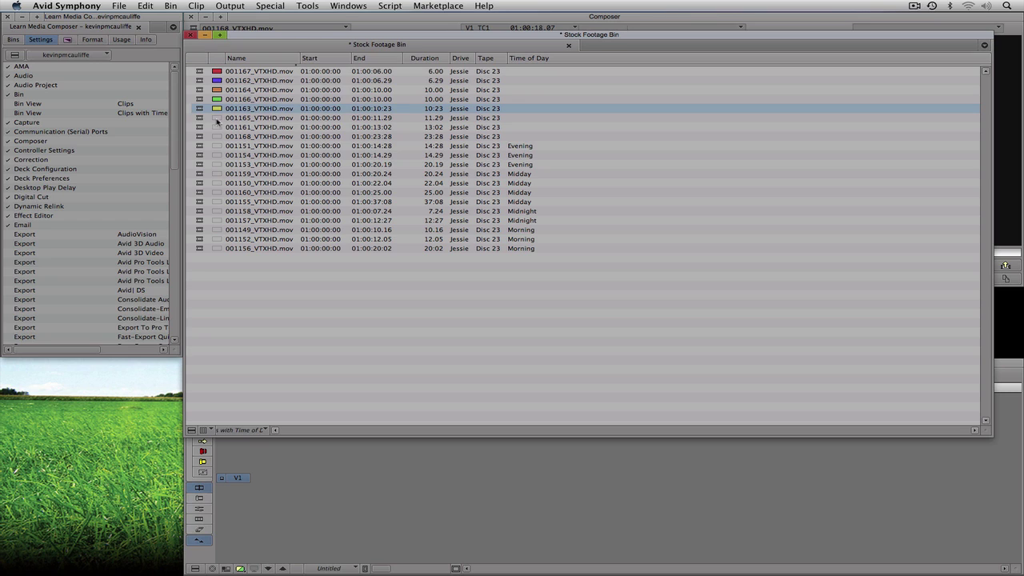
click(240, 430)
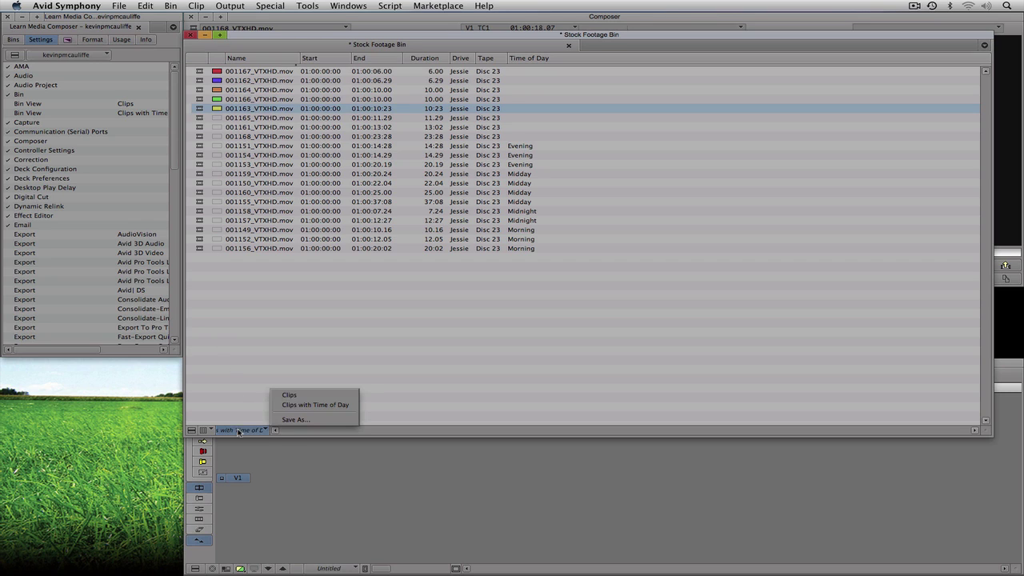
click(289, 396)
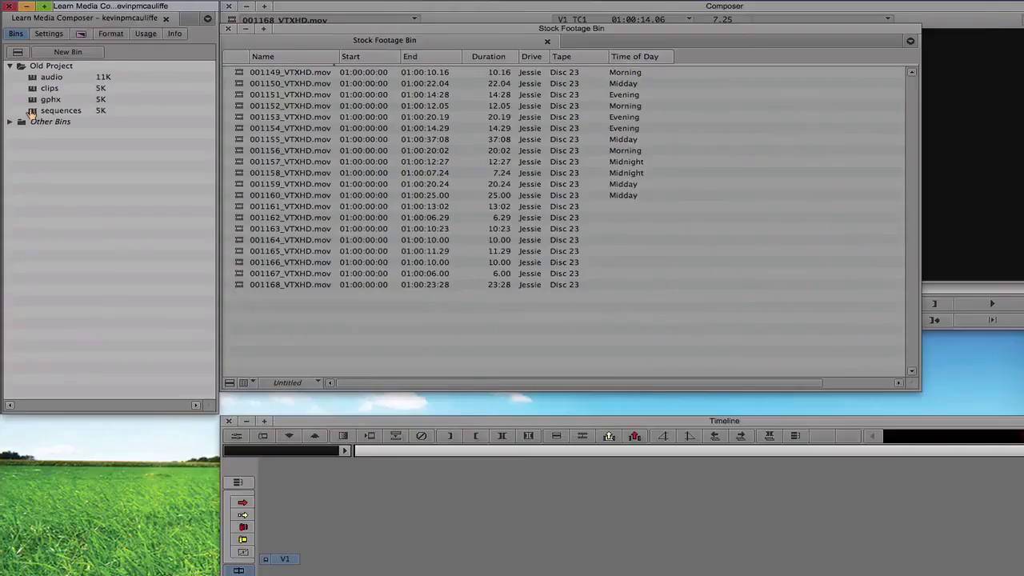
Open the sequences, gphx, clips and audio bins from the Bins list
double_click(32, 111)
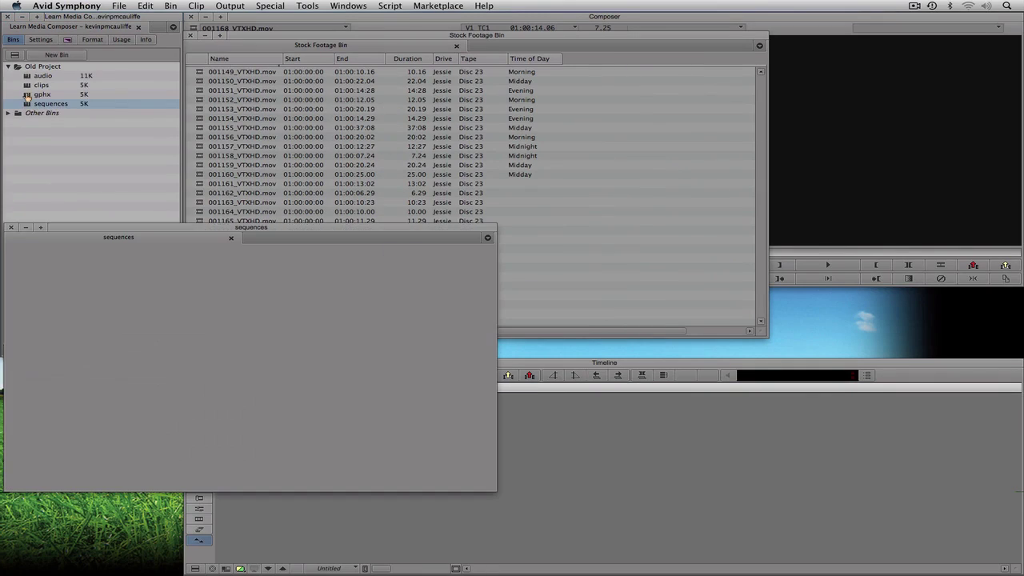
double_click(32, 99)
double_click(32, 88)
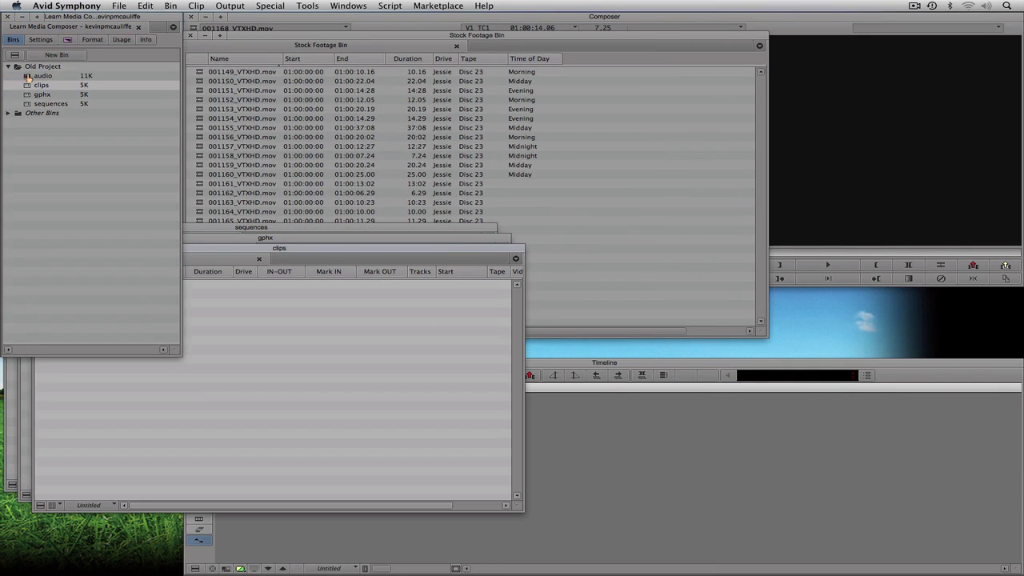
double_click(36, 75)
click(82, 169)
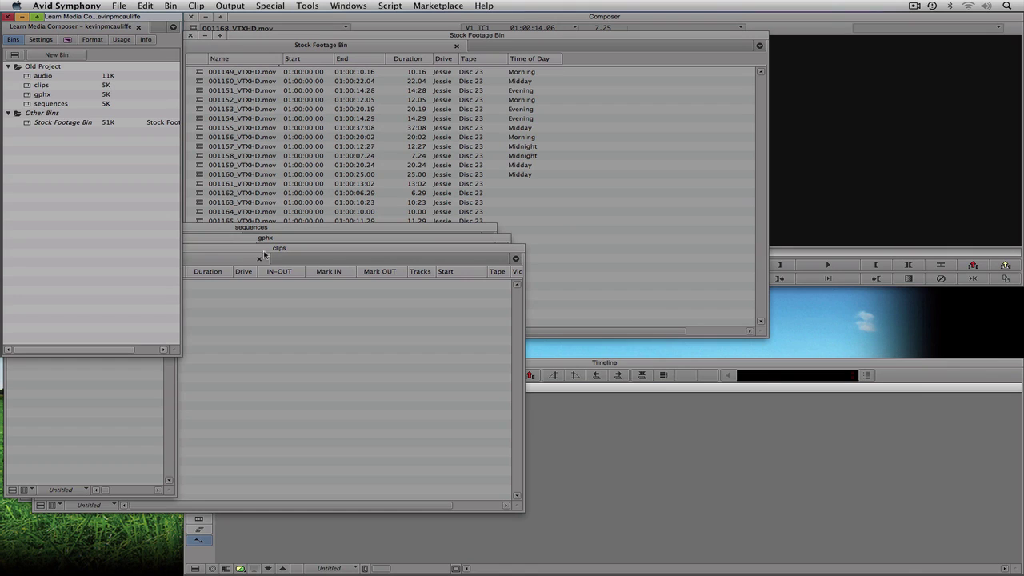
Pull the clips, gphx and sequences bins into separate windows, reposition audio, and close the project
drag(267, 254, 560, 321)
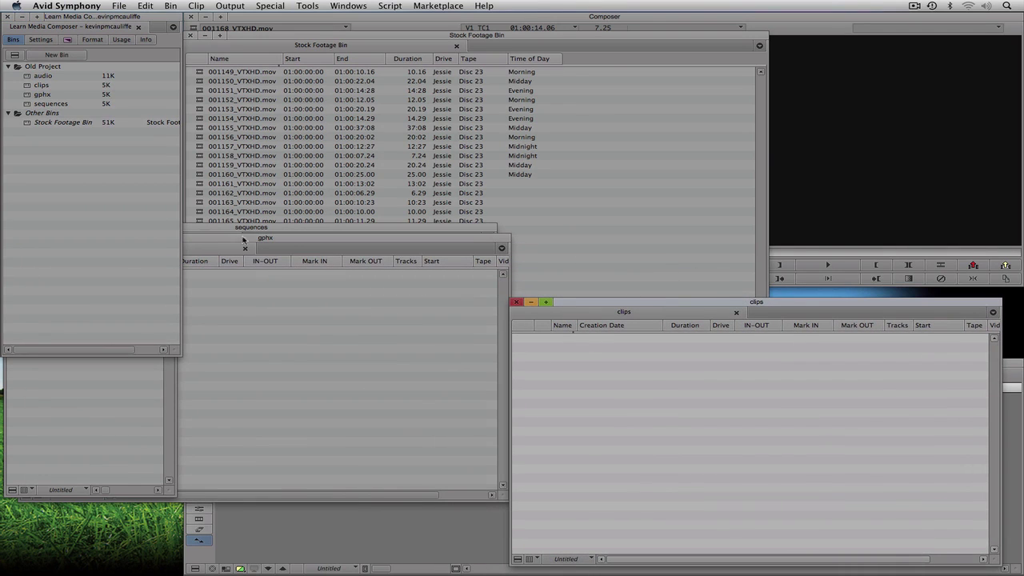
drag(254, 238, 577, 107)
drag(276, 234, 424, 288)
click(114, 400)
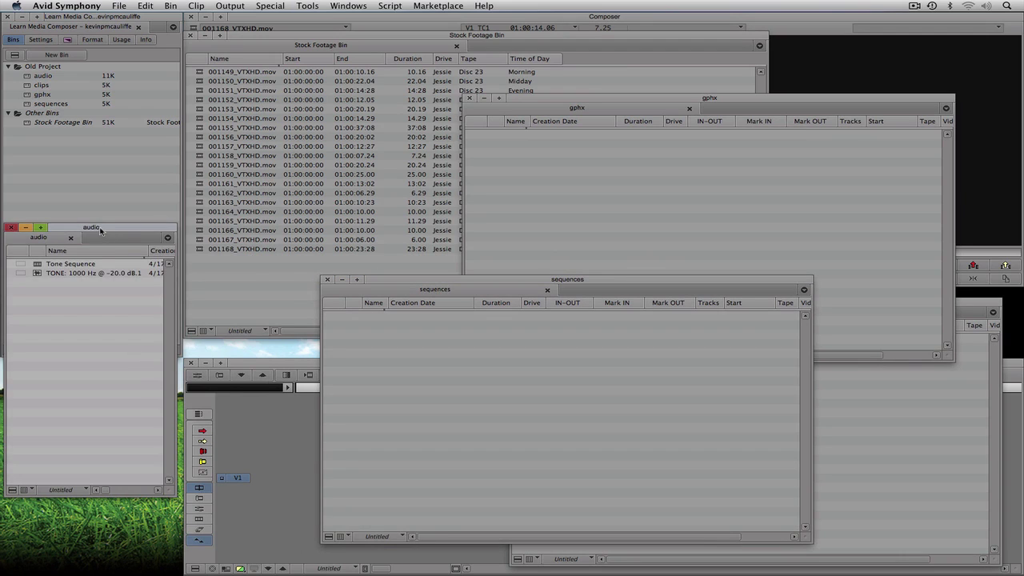
drag(98, 229, 213, 285)
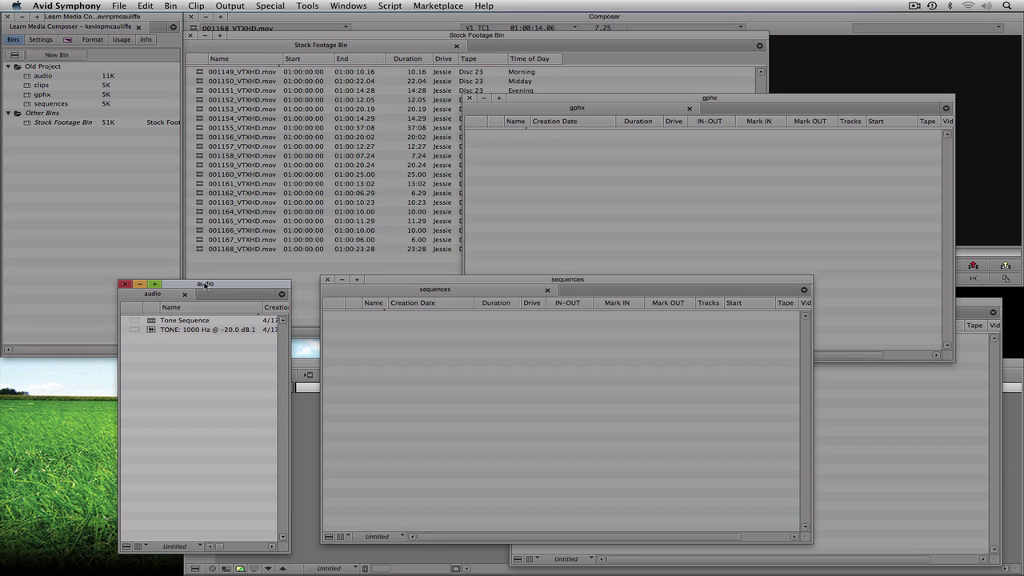
click(11, 224)
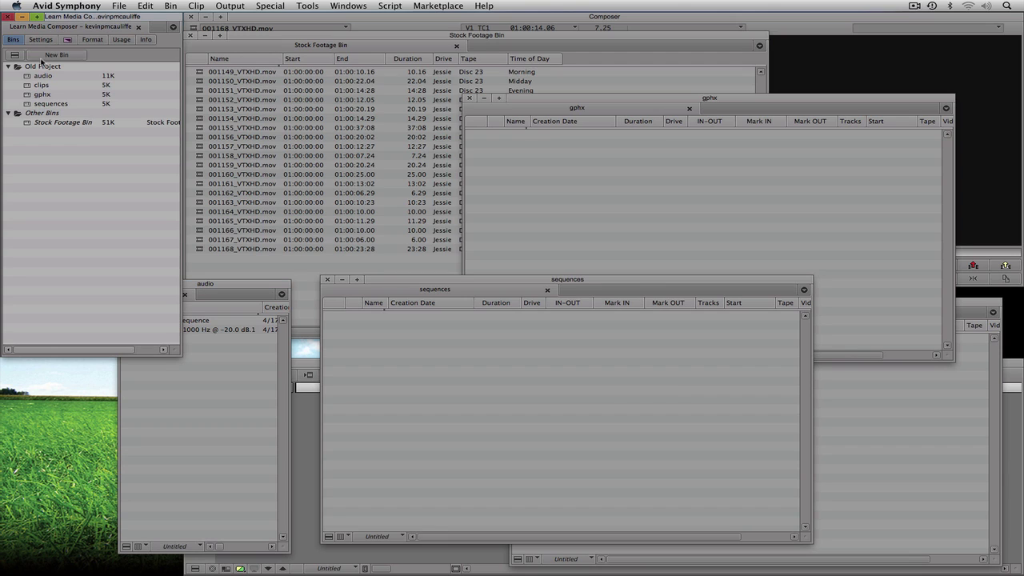
click(7, 16)
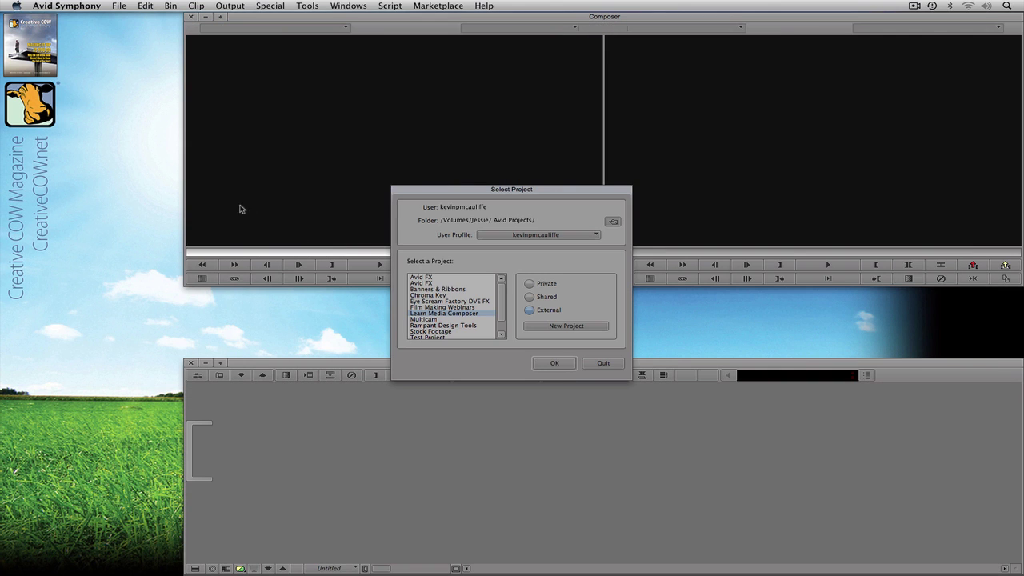
Reopen Learn Media Composer, close its project window again, and reopen it
click(554, 362)
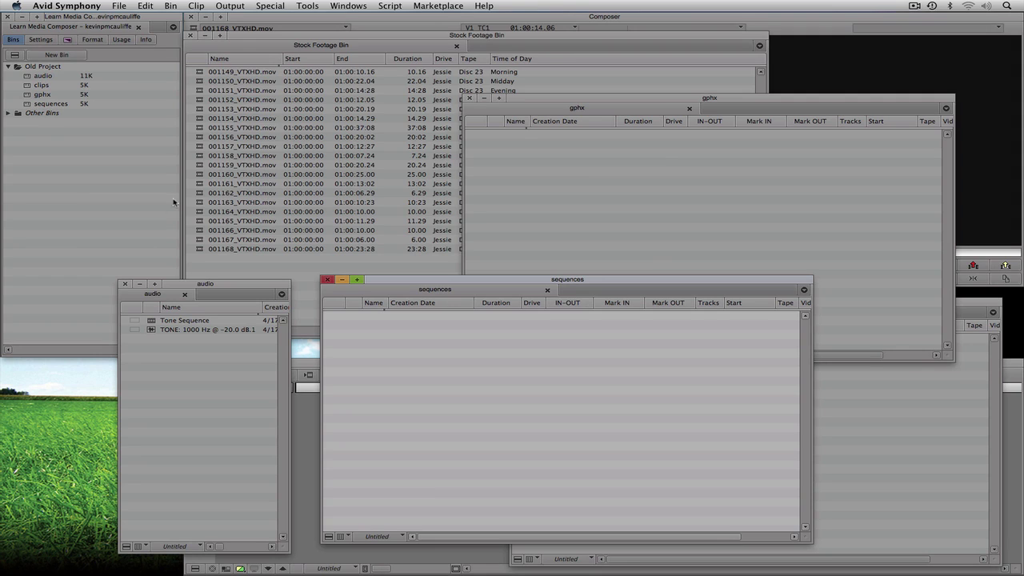
click(8, 18)
click(7, 17)
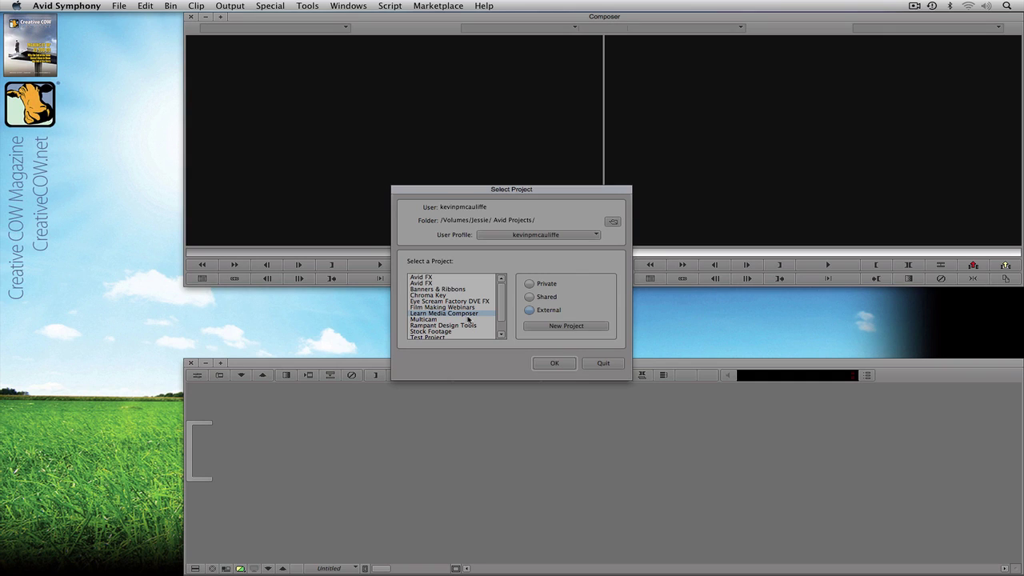
click(555, 364)
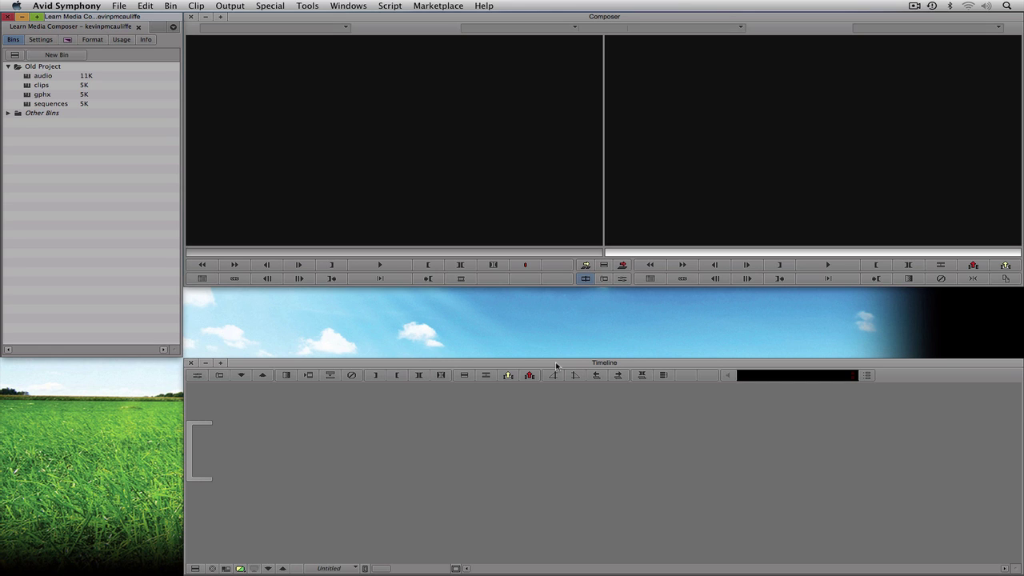
Open Stock Footage Bin from the Other Bins folder and apply the saved Clips view
click(8, 113)
double_click(27, 126)
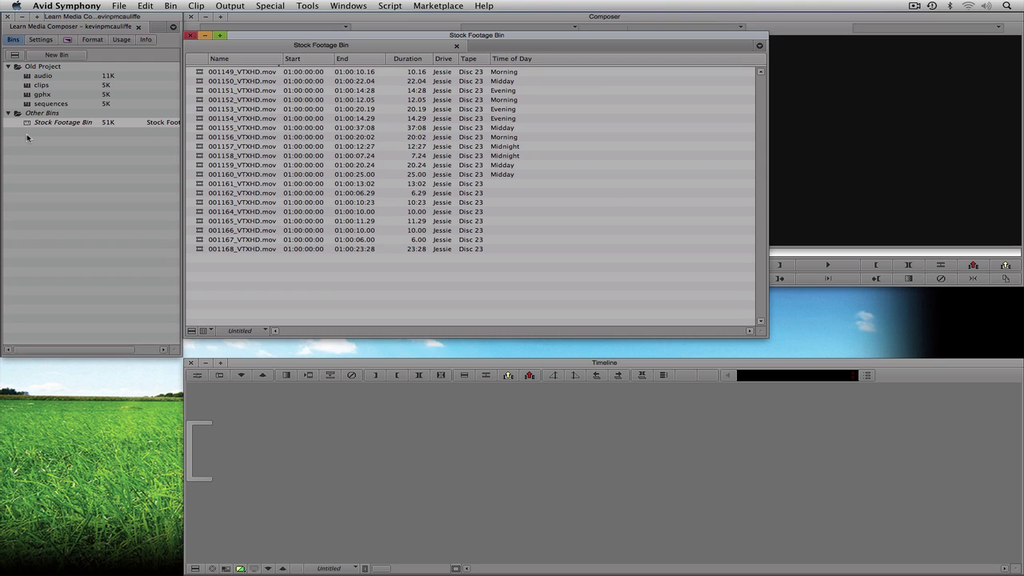
click(40, 39)
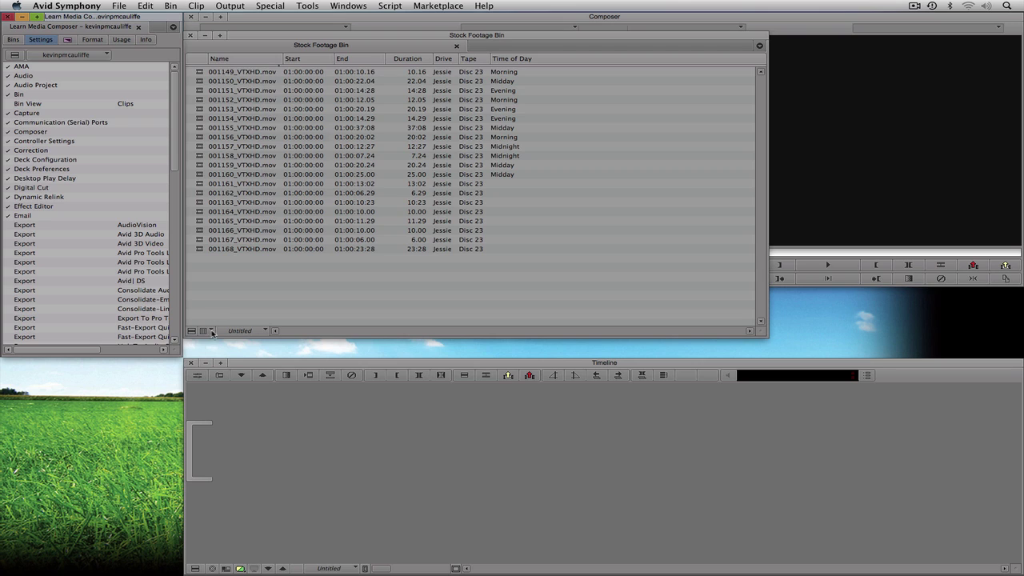
click(267, 331)
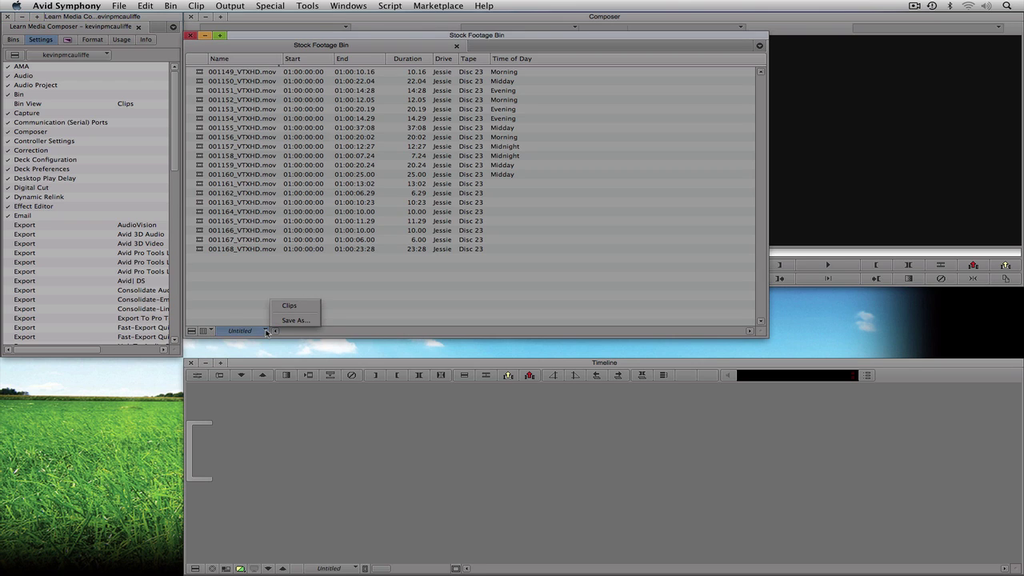
click(285, 308)
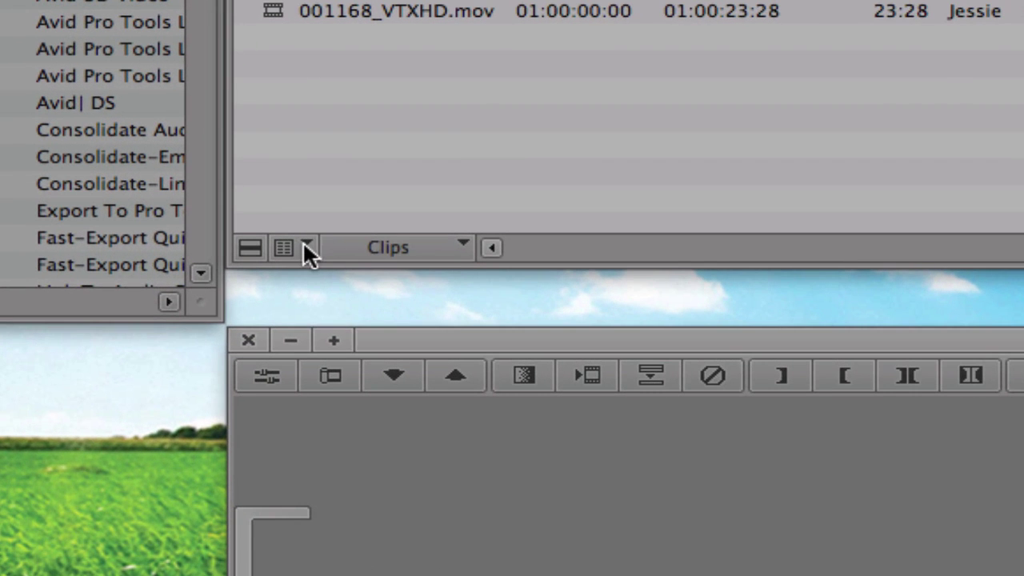
click(212, 331)
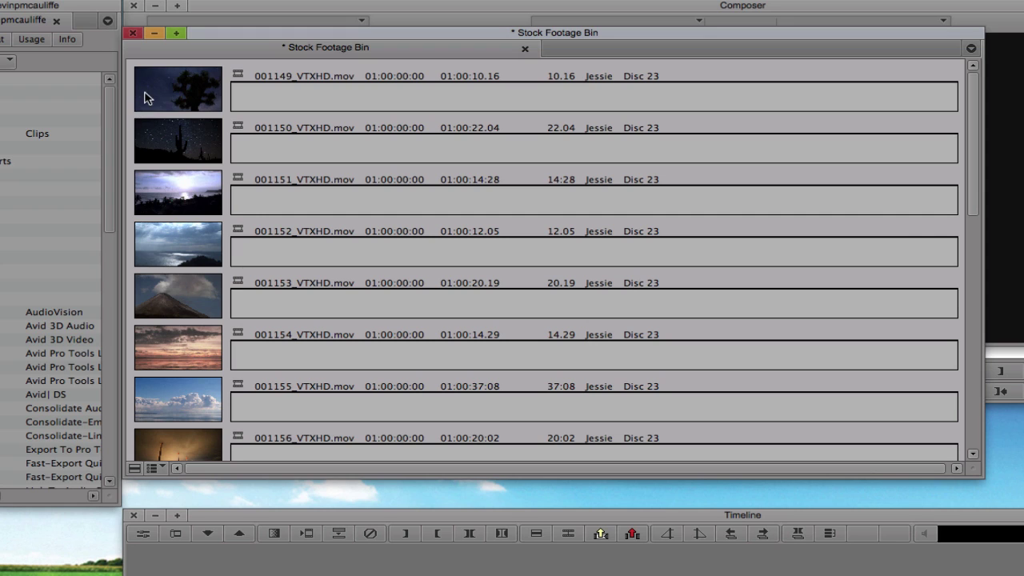
Note clips 001149–001151: 'It was a starry night in the city', 'It was still starry', 'The sun aws rising'
click(264, 102)
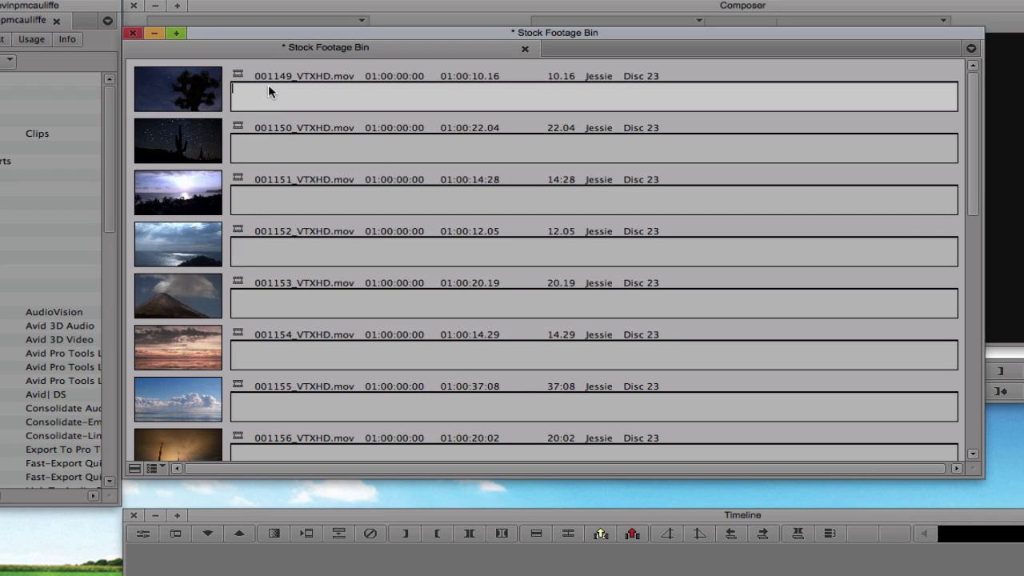
text(It was a starry night in the city)
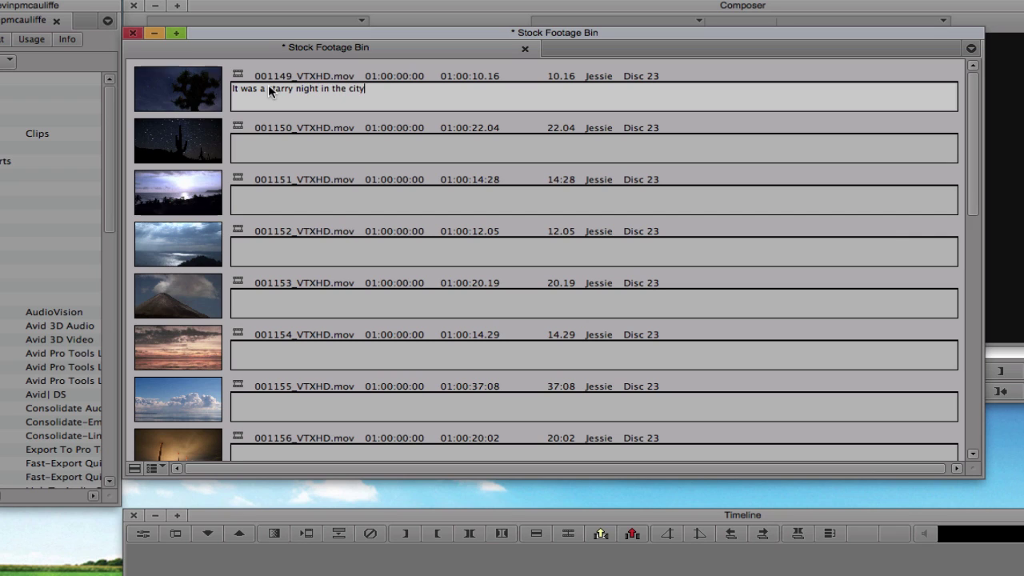
click(291, 149)
text(It)
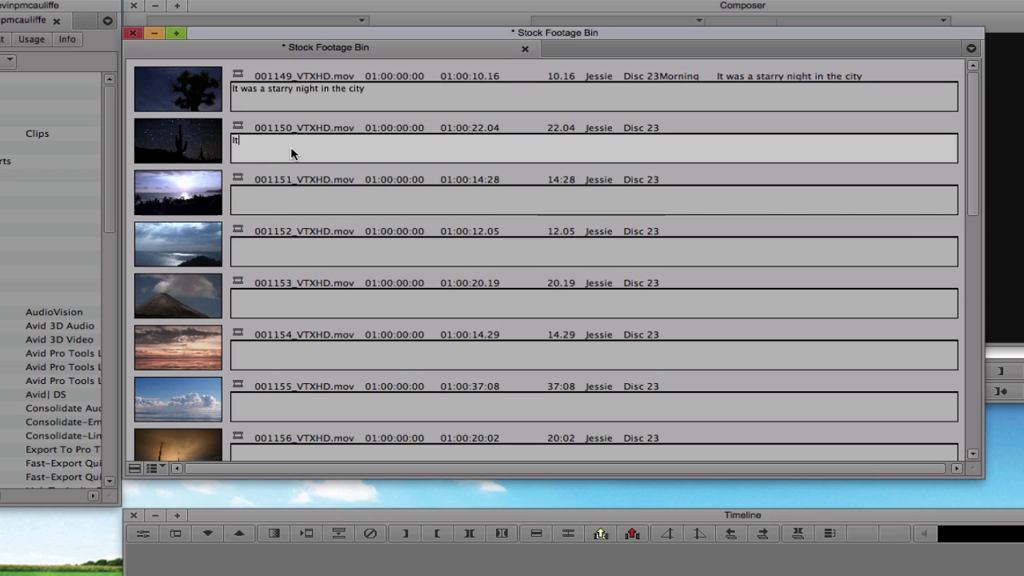
text( was still starry)
key(Tab)
click(306, 194)
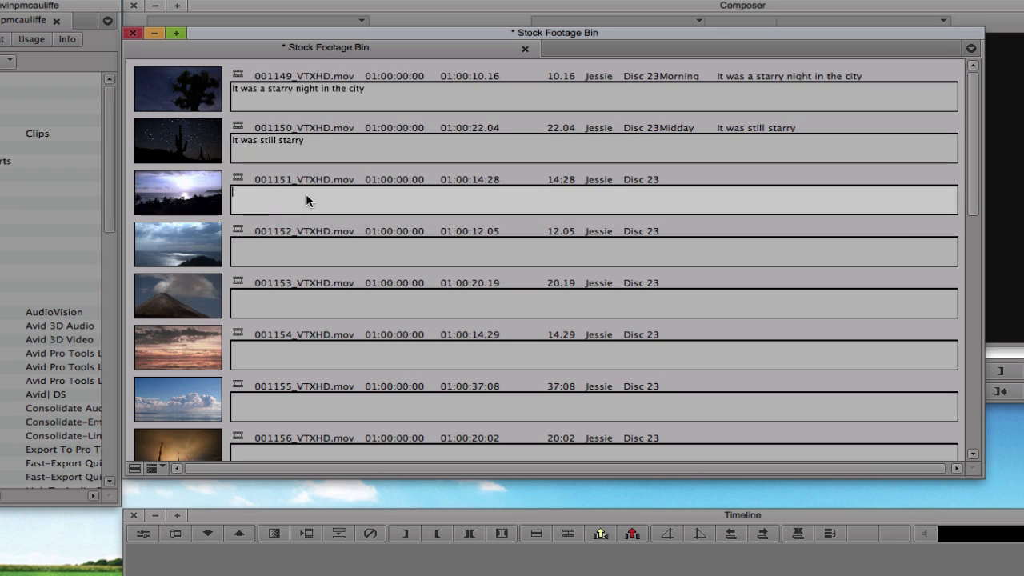
text(The sun)
text( aw)
text(s ri)
text(sing)
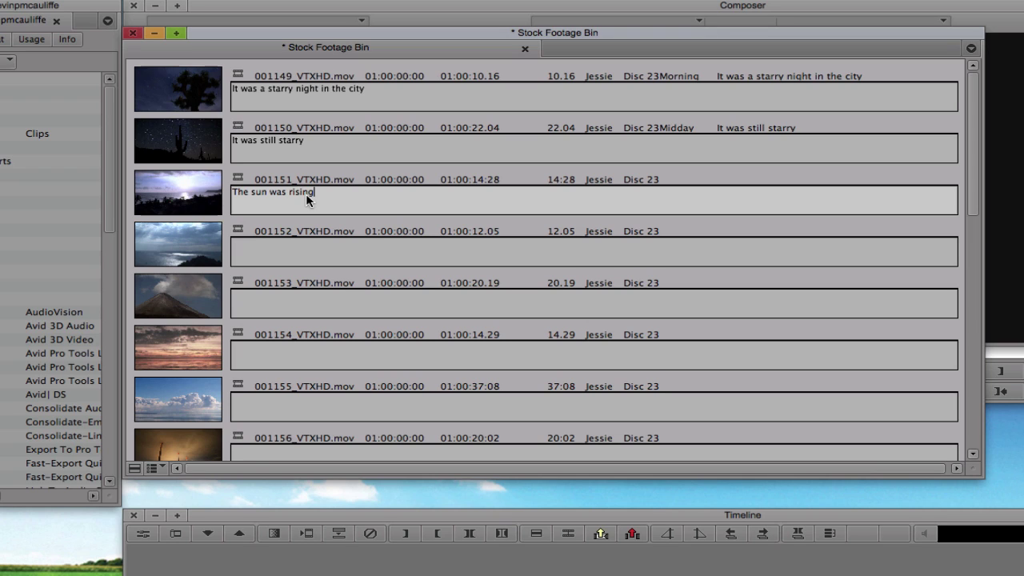
click(162, 469)
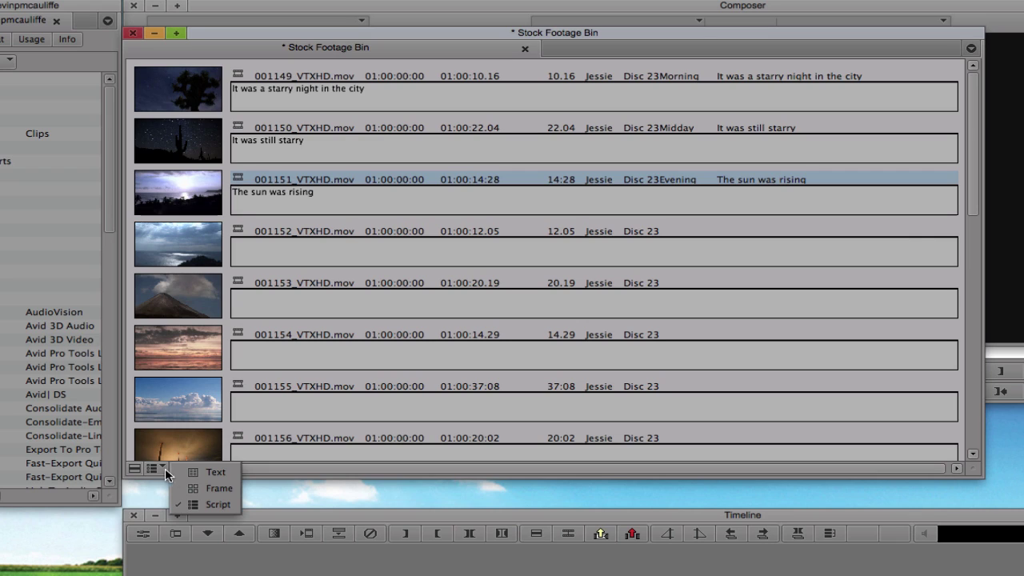
Switch the bin to Frame view, enlarge all clip thumbnails twice, and maximize the bin window
click(209, 488)
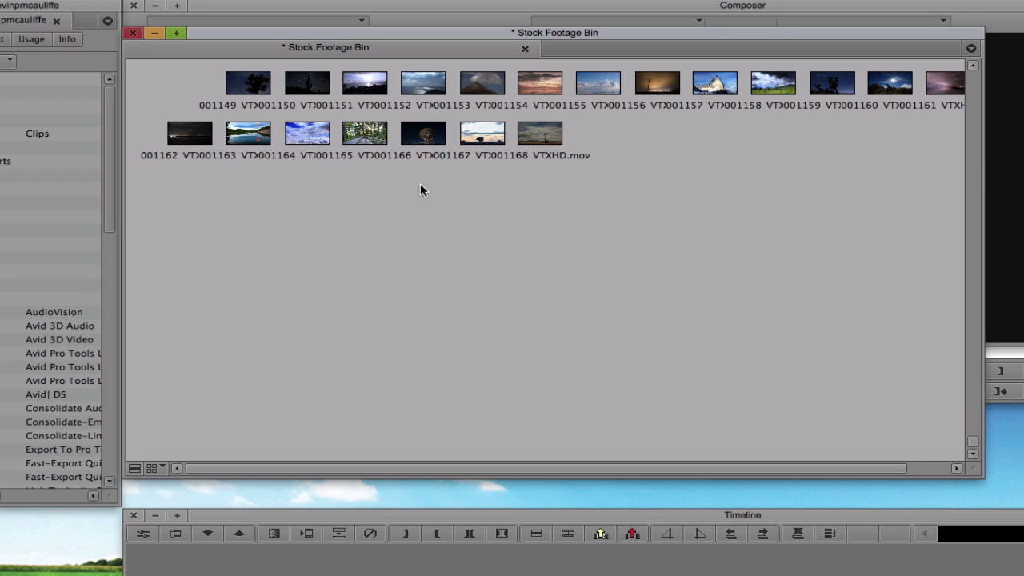
key(super+a)
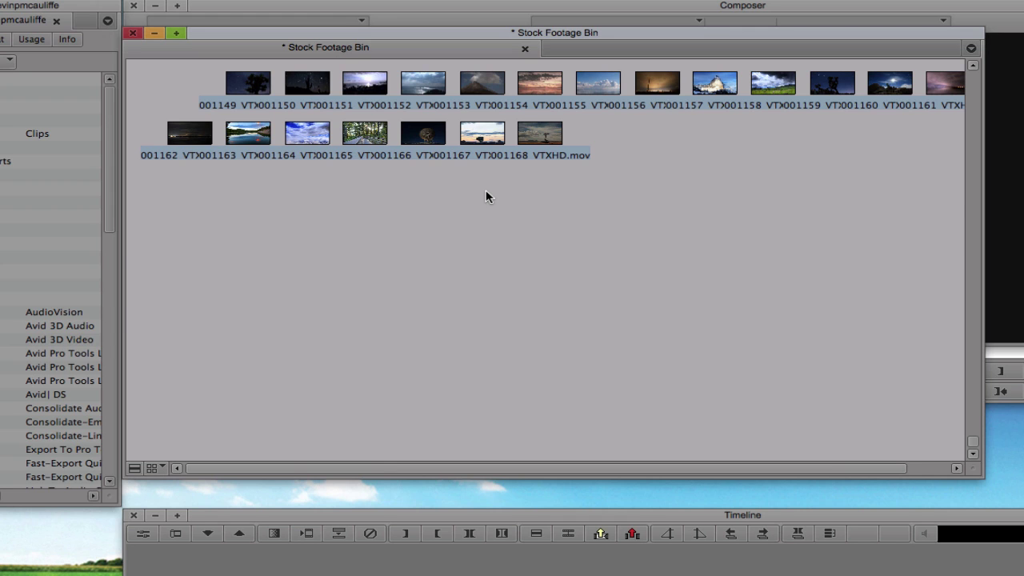
key(super+l)
key(super+l)
key(super+l)
key(super+l)
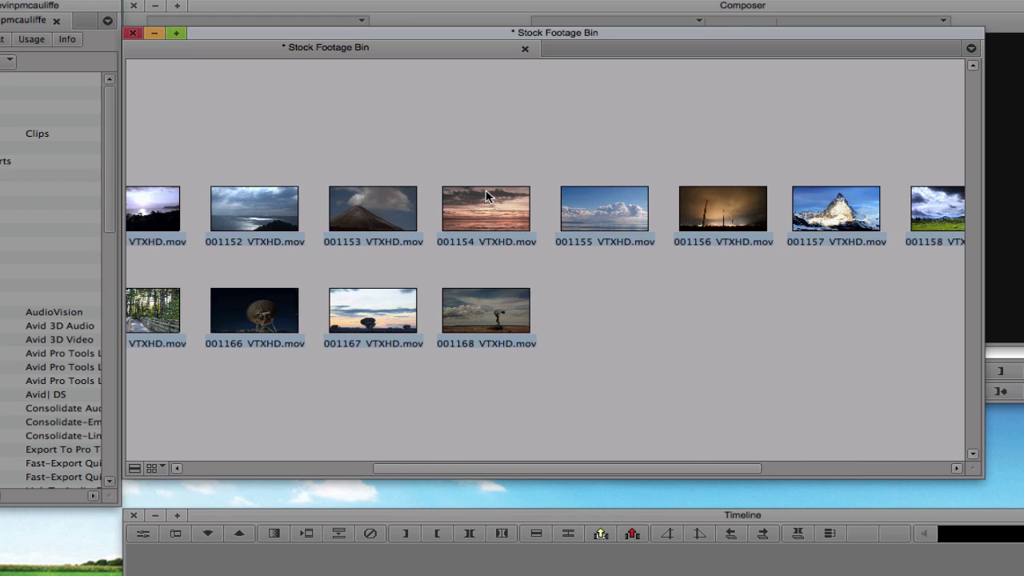
key(super+l)
key(super+l)
key(super+l)
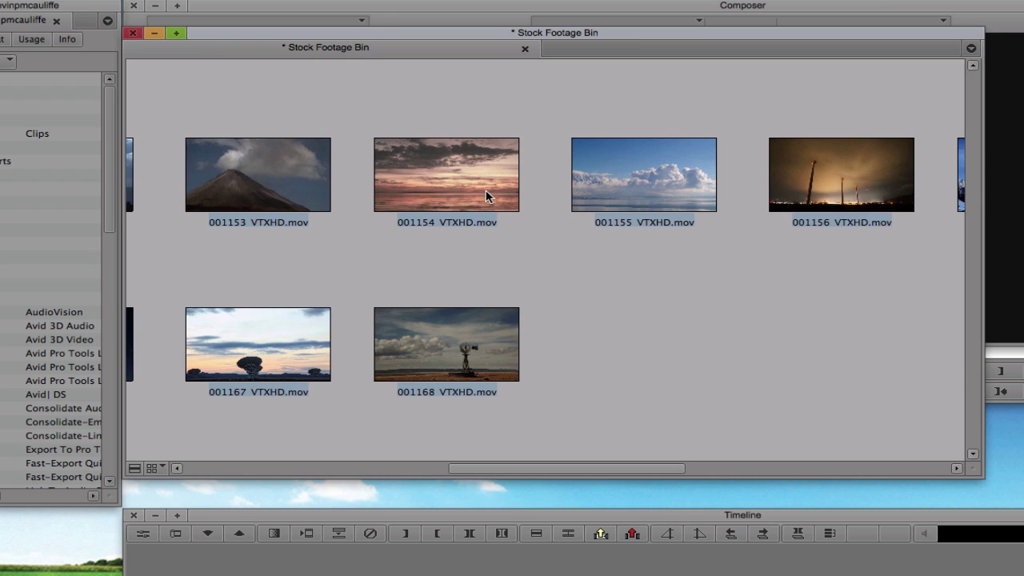
drag(554, 468, 327, 382)
click(177, 33)
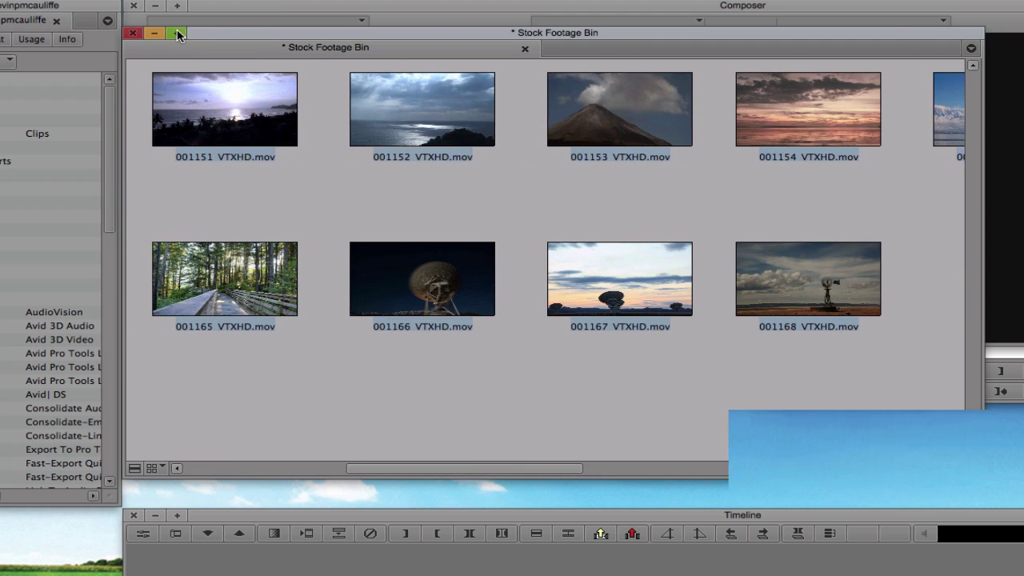
Move the bin window to the top and resize it to fill the screen
drag(178, 32, 179, 12)
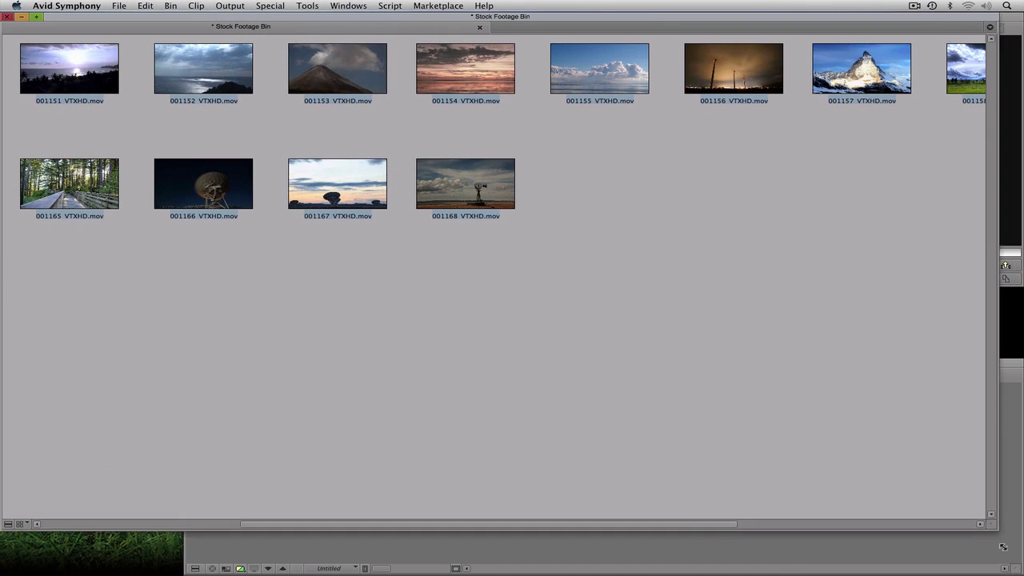
drag(1004, 546, 1021, 570)
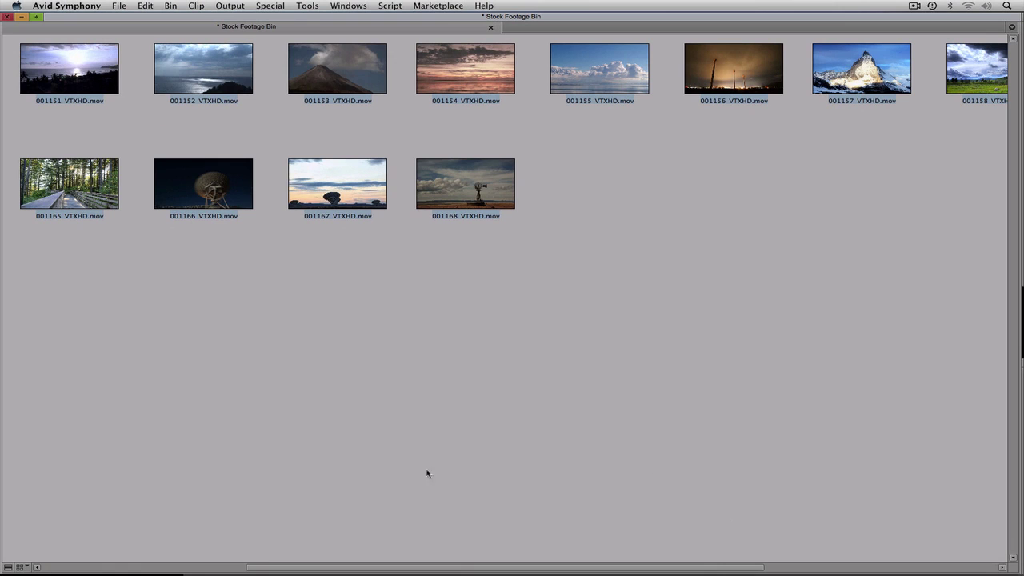
drag(358, 567, 91, 532)
Place clips 001149, 001150 and 001164 in the first three top-row slots
click(219, 306)
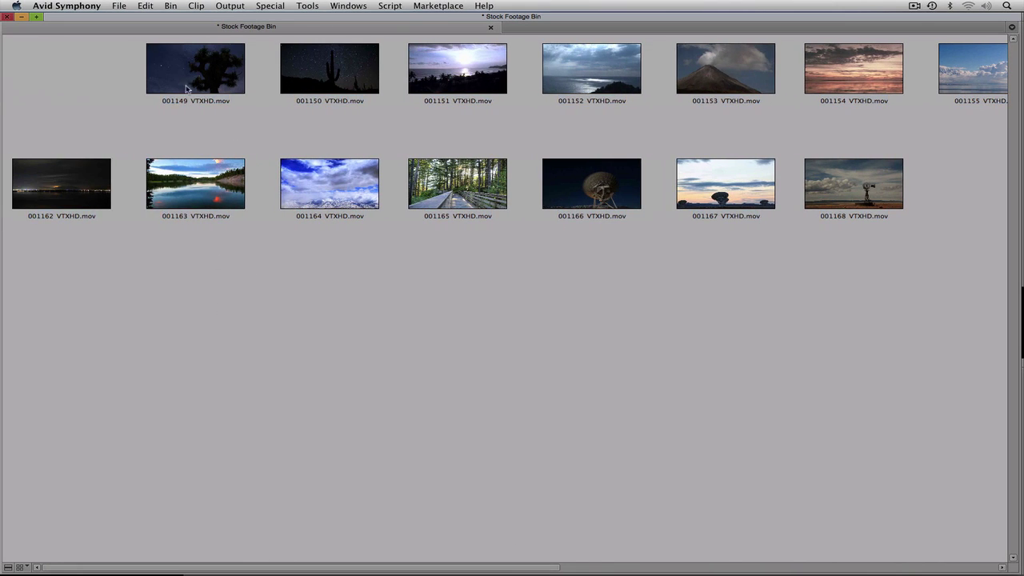
drag(186, 88, 63, 90)
drag(326, 88, 206, 89)
drag(329, 184, 349, 72)
drag(457, 183, 85, 282)
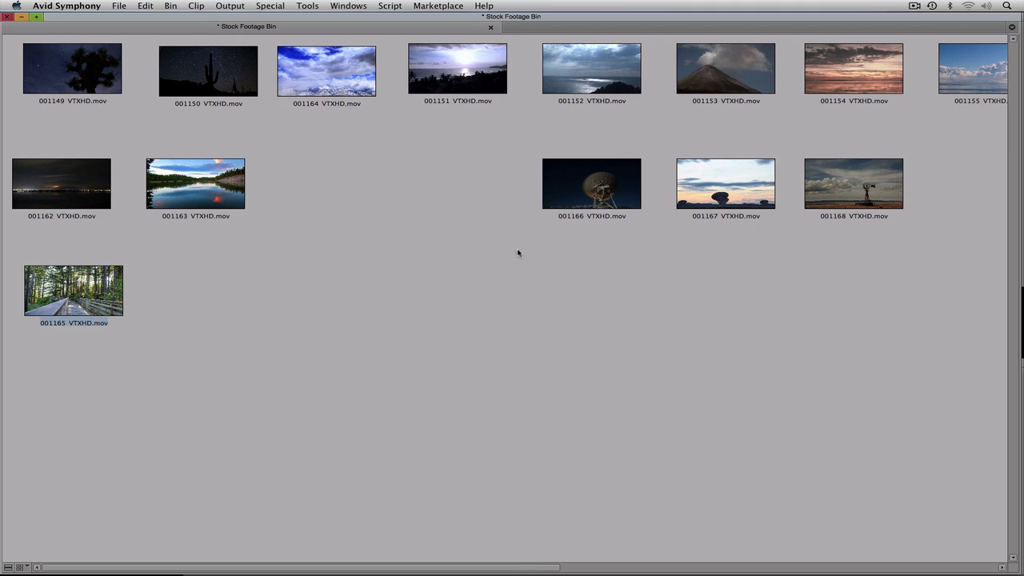
Snap all clip thumbnails onto the bin grid with Bin > Align to Grid
click(171, 6)
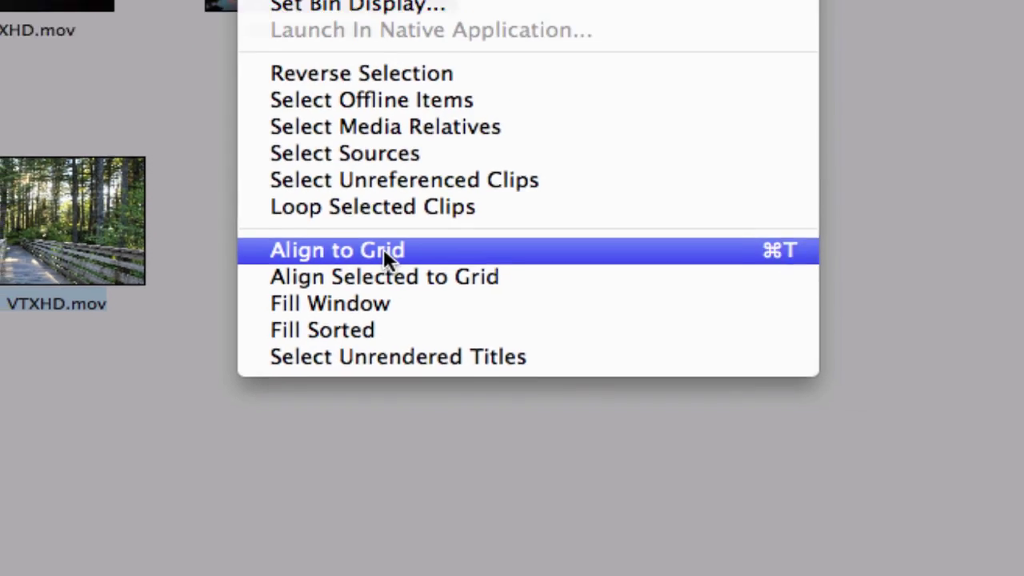
click(372, 236)
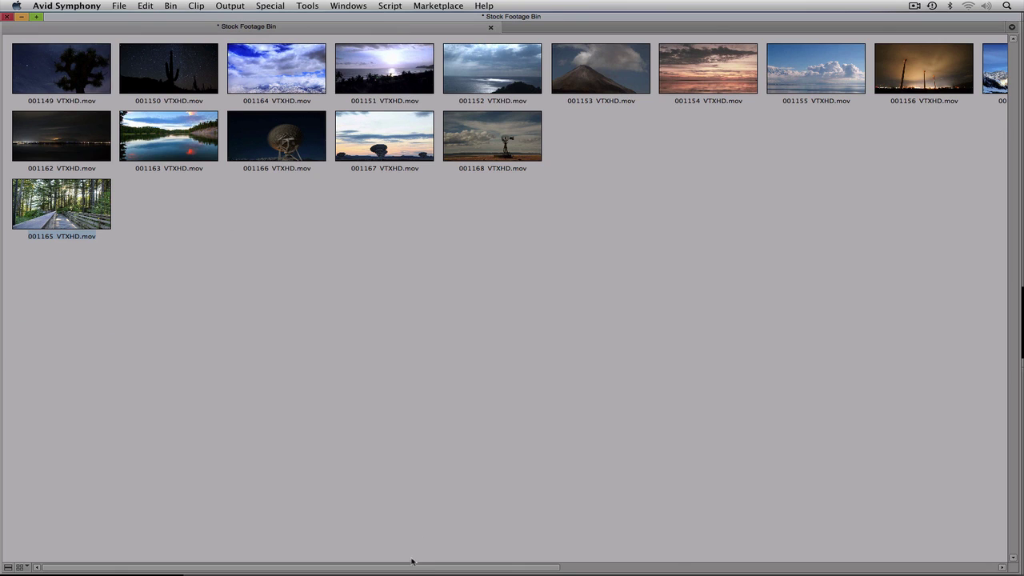
drag(412, 566, 295, 551)
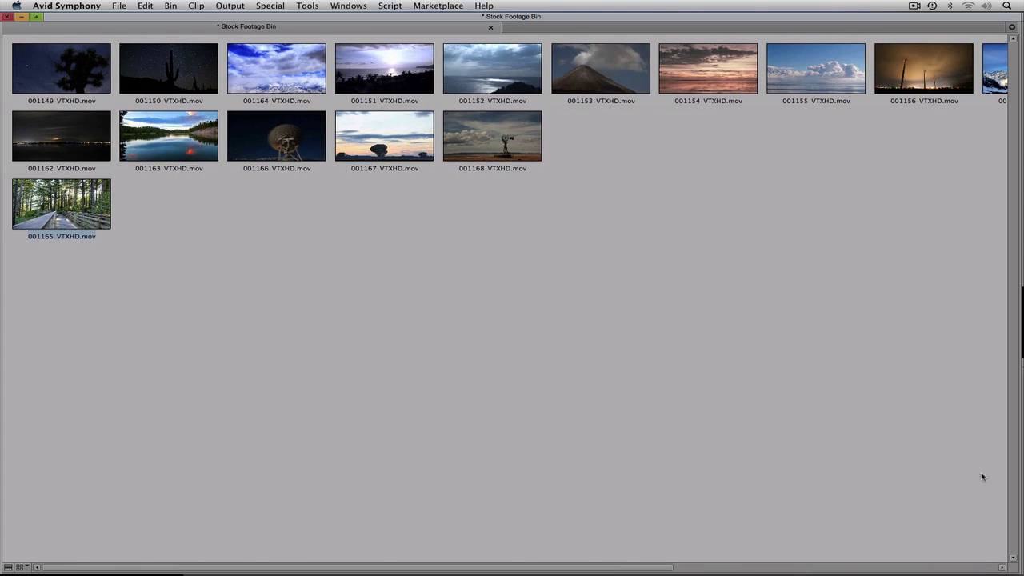
Spread the thumbnails across the window width with Bin > Fill Window, then select all clips
click(171, 6)
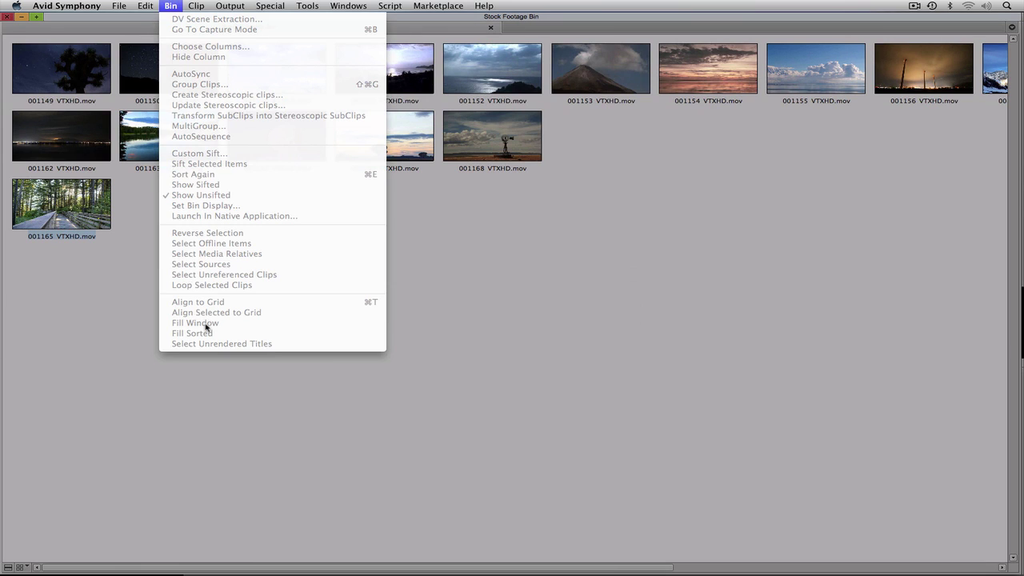
click(254, 388)
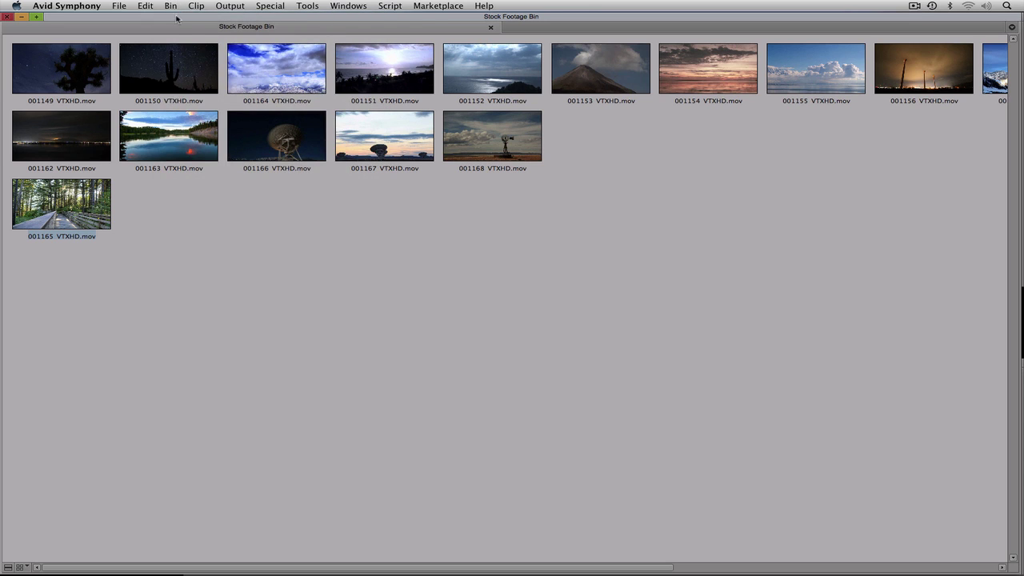
click(167, 5)
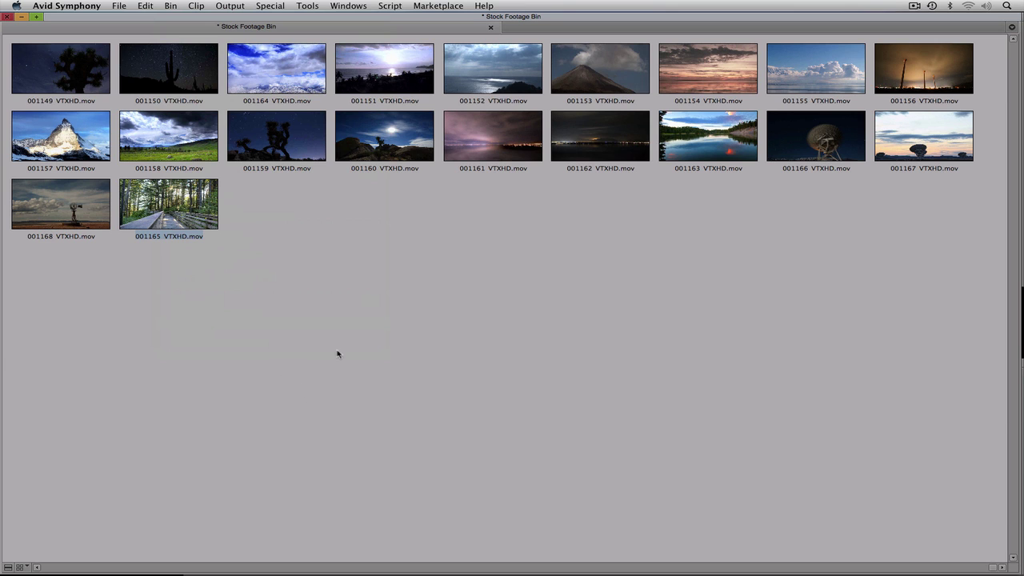
drag(919, 324, 74, 277)
Fill the top row with 001164, 001161, 001162, 001152, 001160, 001163, 001155 and 001150
drag(276, 287, 64, 76)
drag(512, 336, 422, 224)
drag(614, 334, 441, 65)
drag(417, 224, 199, 64)
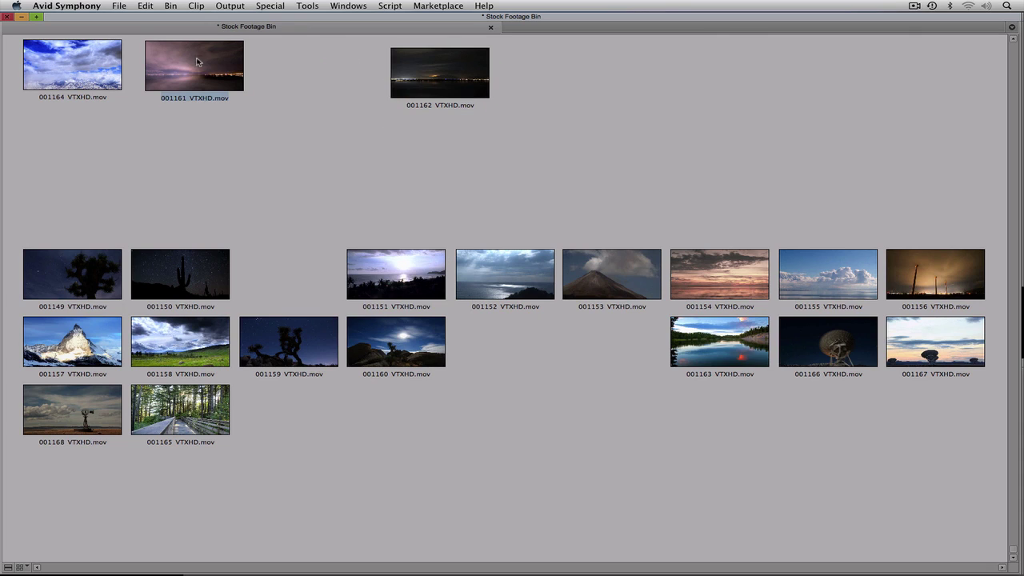
drag(433, 73, 304, 67)
drag(523, 264, 451, 54)
drag(412, 340, 555, 58)
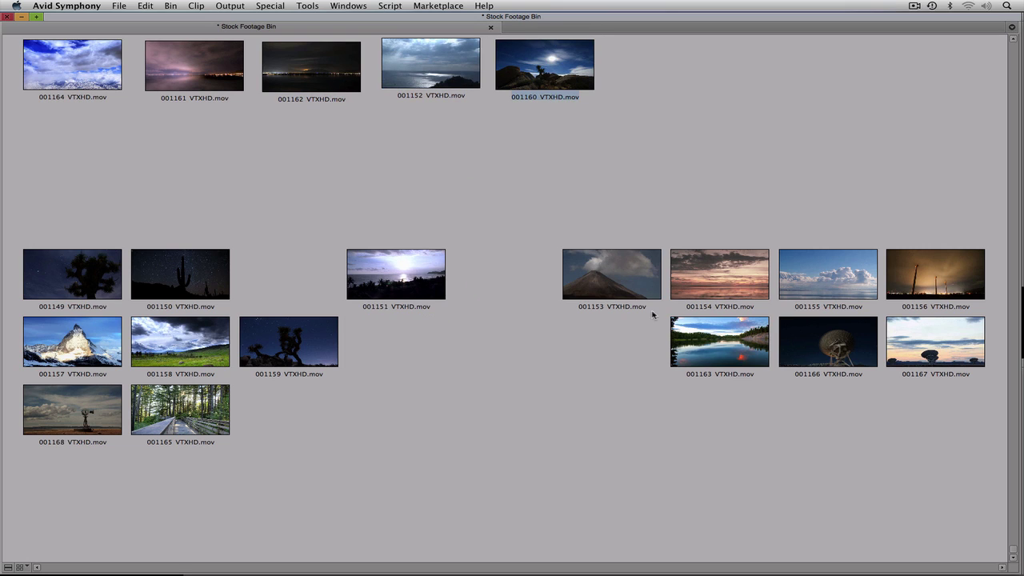
drag(703, 336, 637, 78)
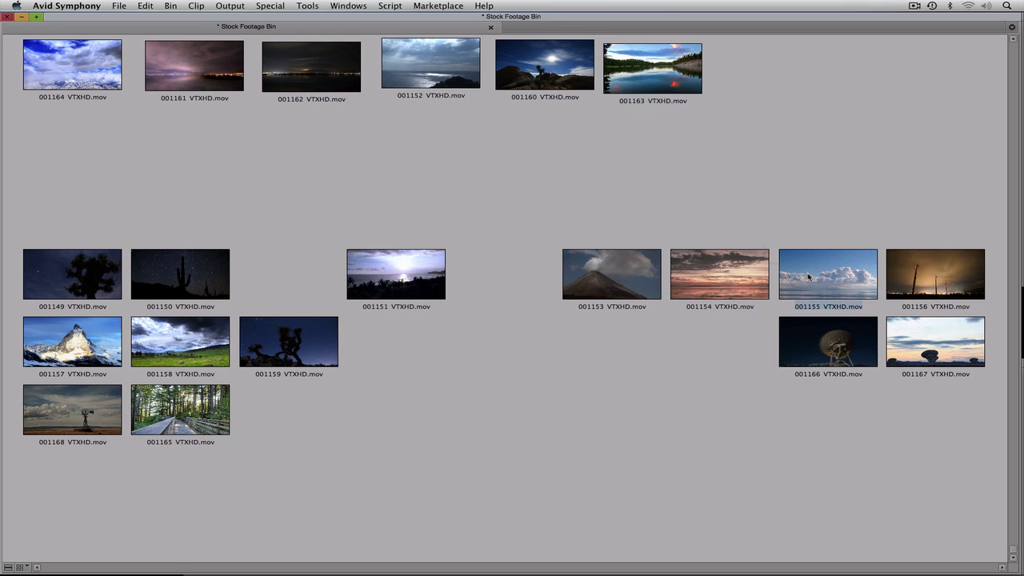
drag(782, 278, 742, 80)
drag(200, 288, 879, 83)
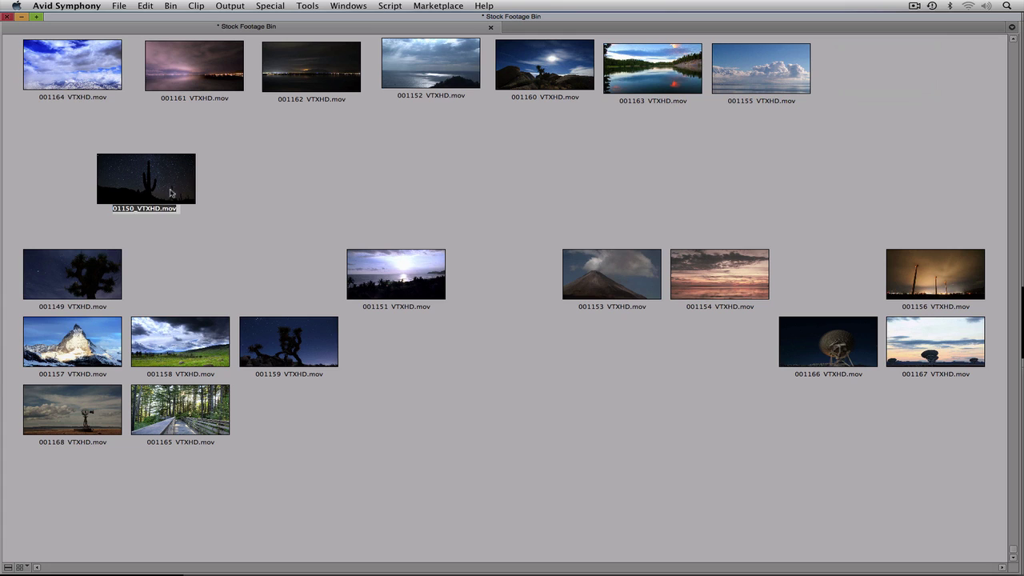
drag(154, 191, 879, 85)
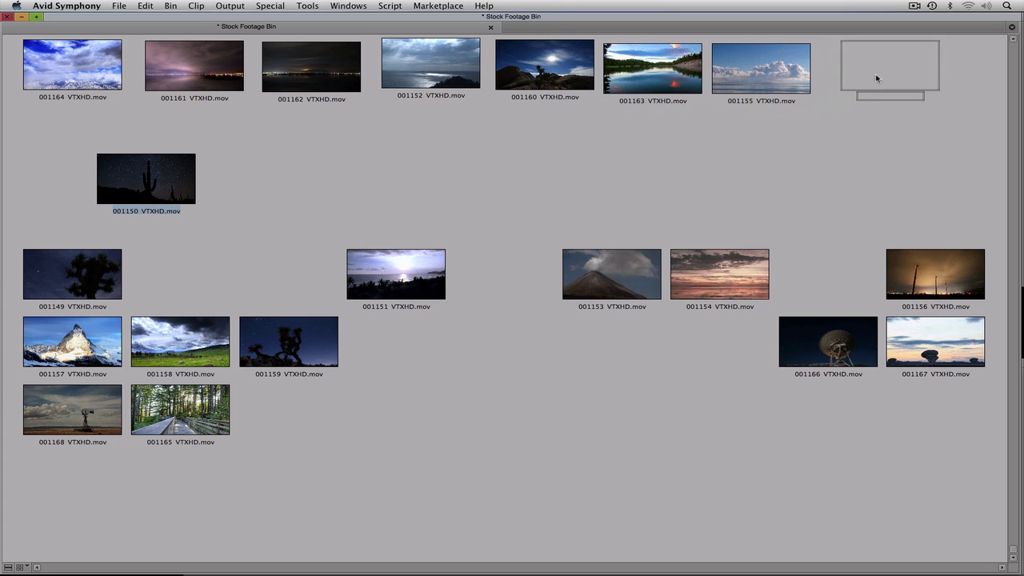
Fill the second row with 001149, 001157, 001165, 001151, 001154, 001166, 001156 and 001167
drag(63, 286, 60, 158)
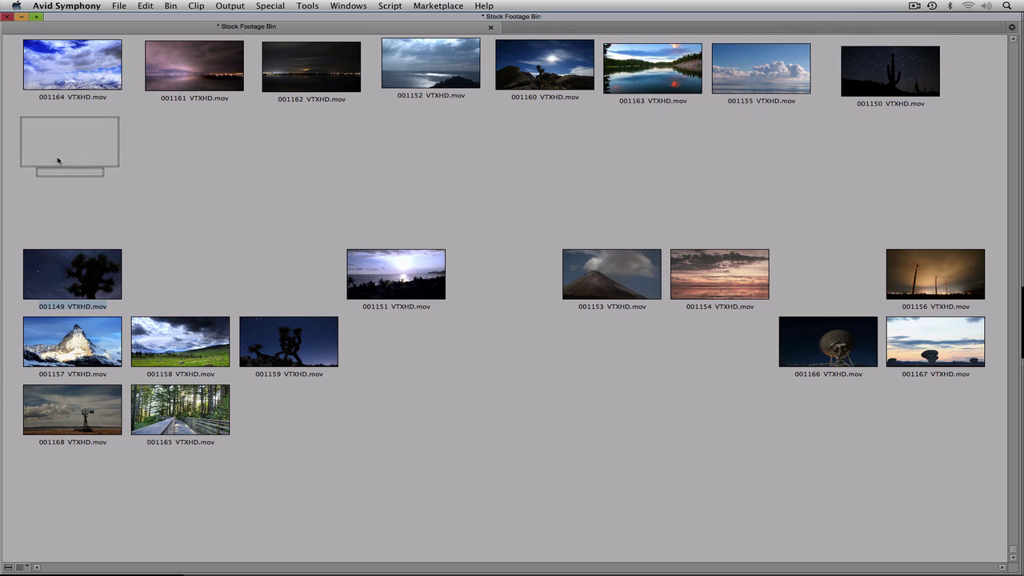
click(70, 330)
drag(70, 330, 195, 135)
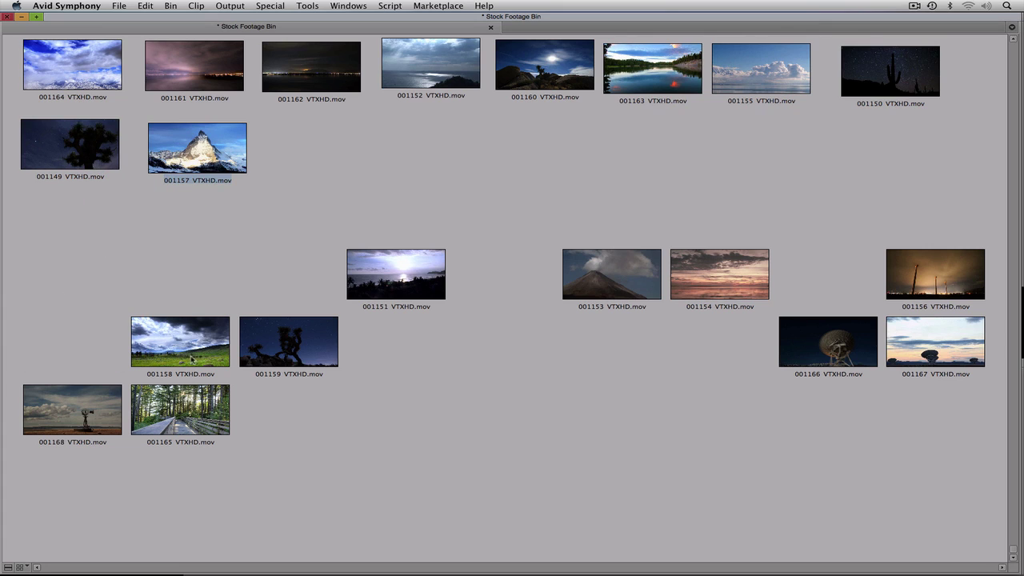
drag(194, 422, 347, 132)
drag(385, 264, 429, 134)
drag(679, 267, 537, 141)
drag(820, 340, 667, 151)
drag(940, 276, 794, 157)
drag(959, 330, 928, 150)
Form the third row from clips 001153, 001159, 001158 and 001168
drag(645, 283, 115, 229)
drag(276, 352, 187, 237)
drag(212, 338, 312, 238)
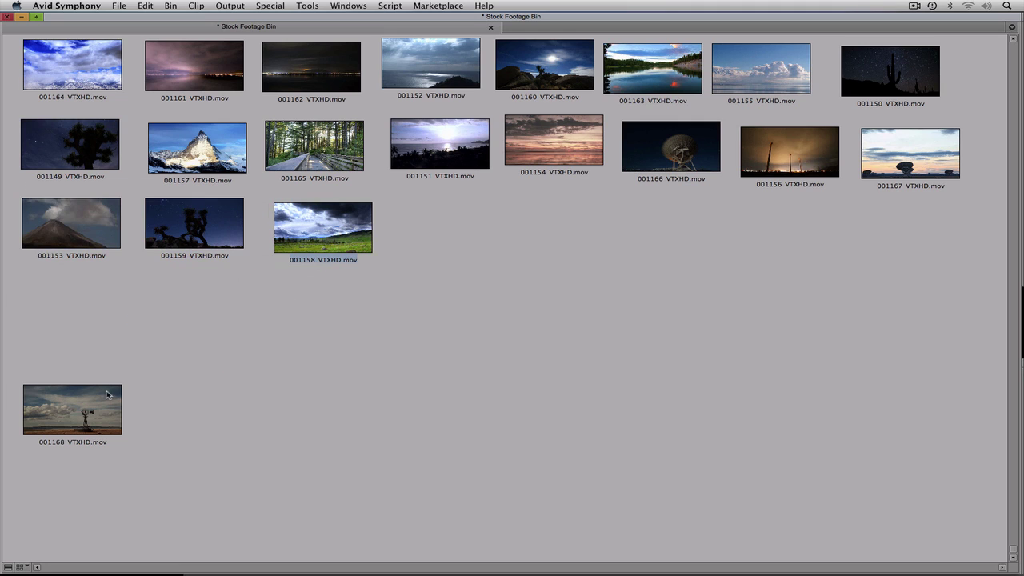
drag(109, 396, 487, 212)
click(171, 6)
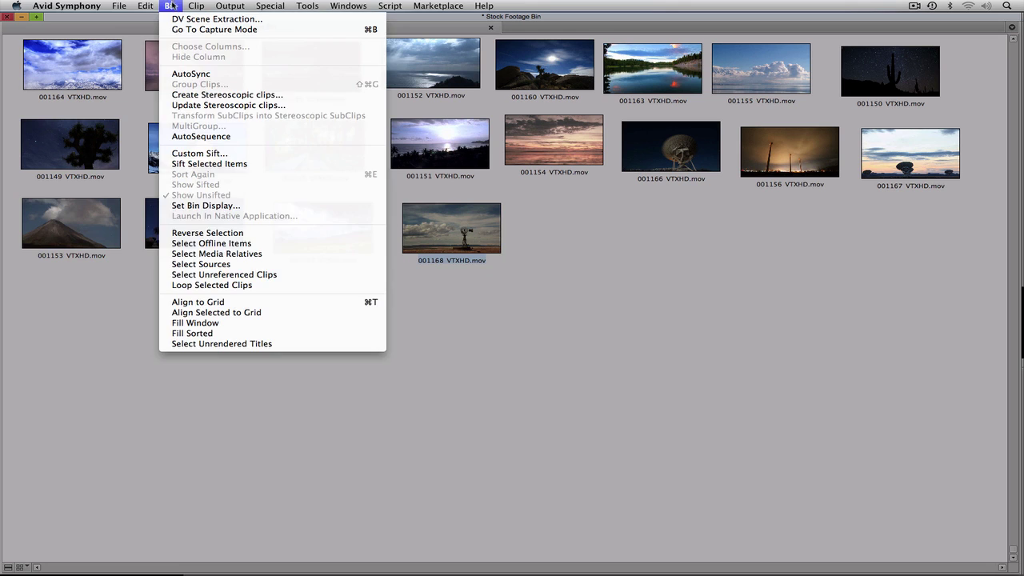
Align the three-row clip arrangement to the grid, then select 001158 and deselect
click(198, 301)
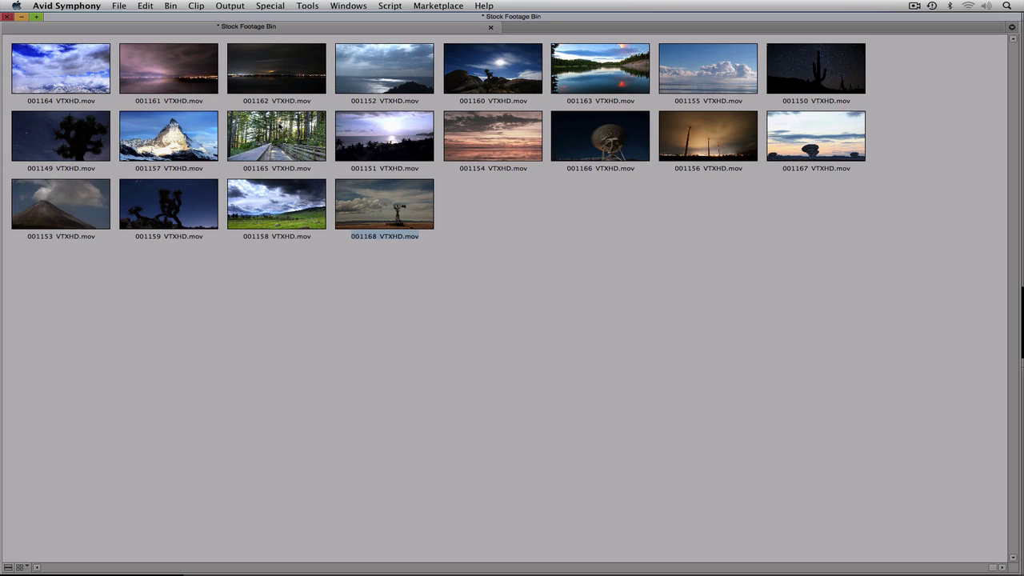
click(256, 204)
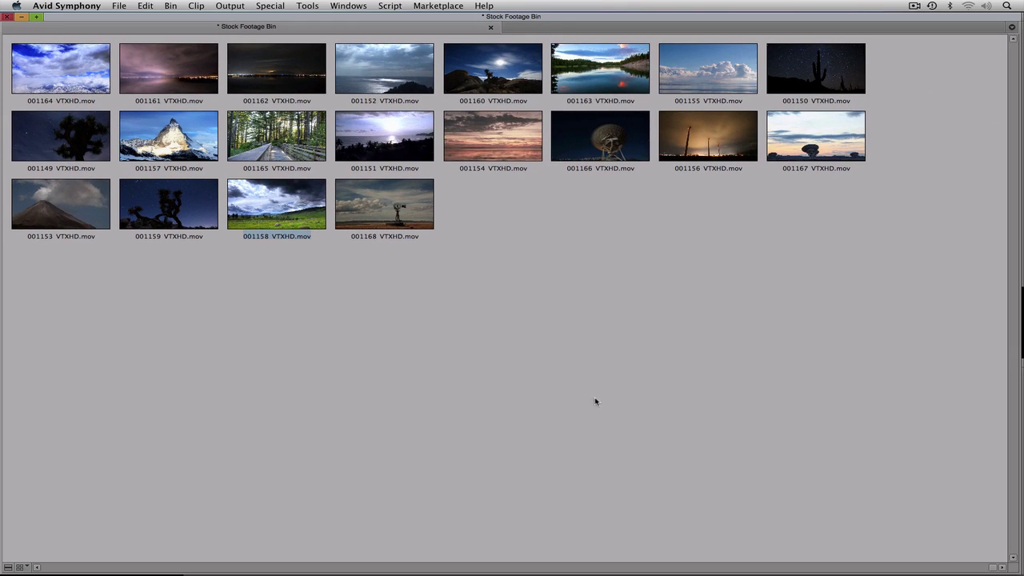
click(973, 518)
Restore the bin to normal size, make it narrower and taller, select 001162, and centre it
click(37, 17)
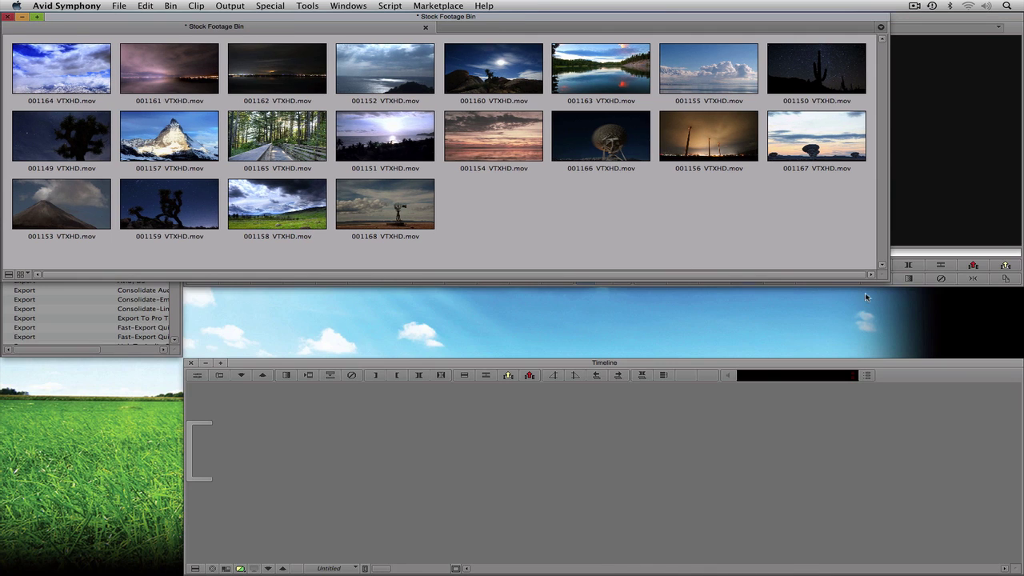
drag(887, 275, 415, 450)
click(278, 87)
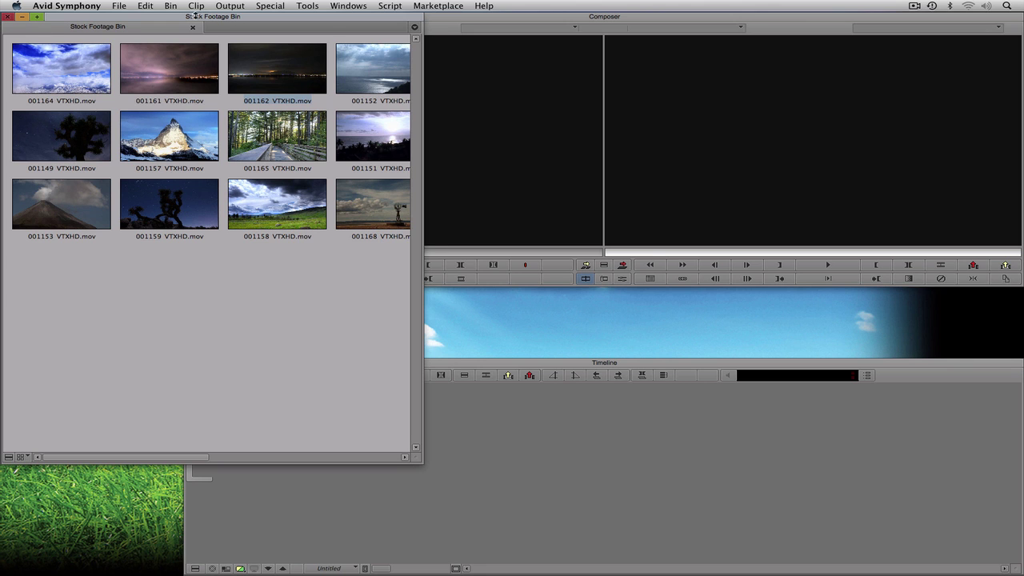
drag(196, 16, 352, 112)
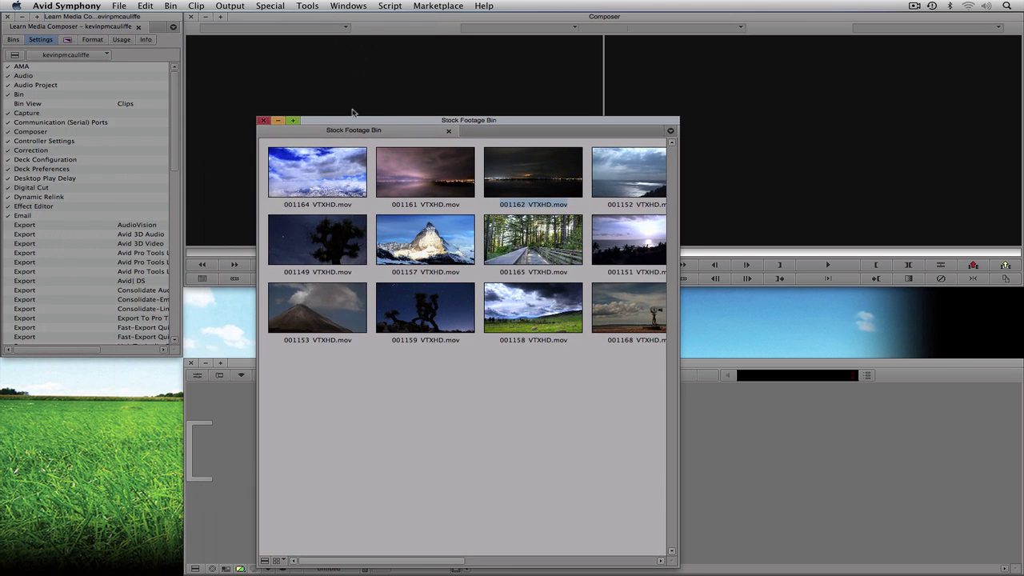
Turn on Enable edit from bin in the Bin settings and move the bin upper left
double_click(25, 95)
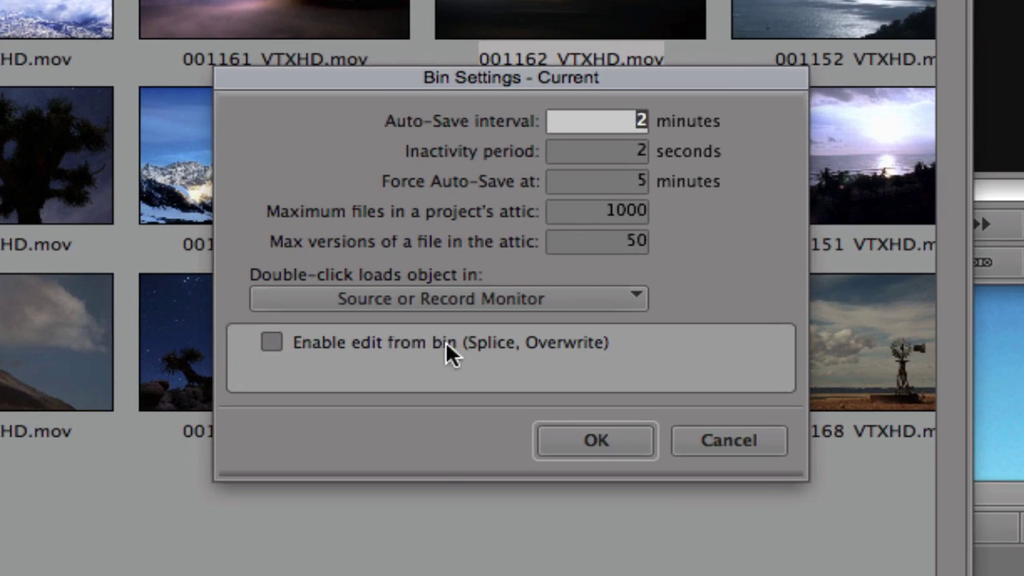
click(414, 346)
click(580, 439)
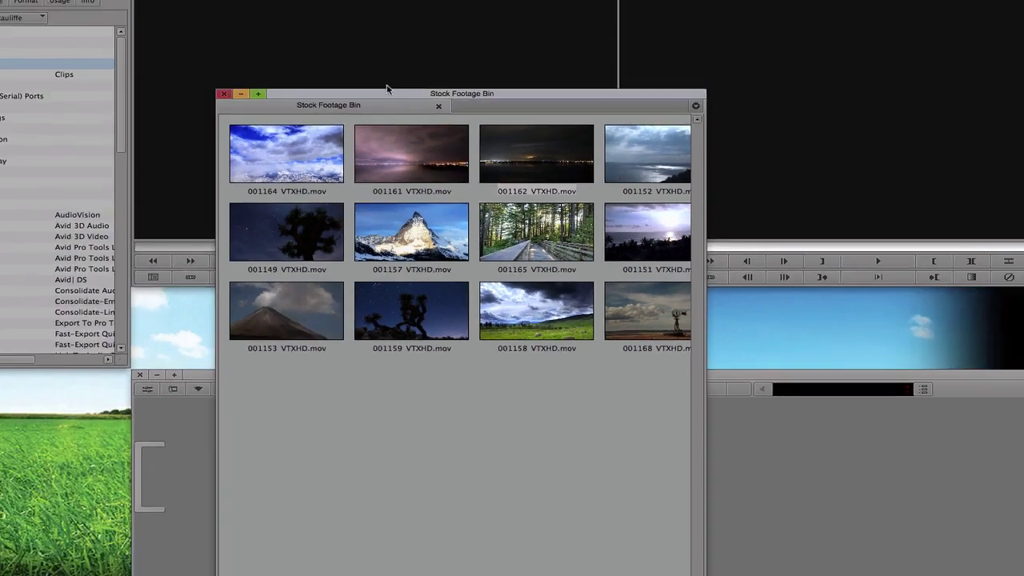
drag(387, 88, 108, 30)
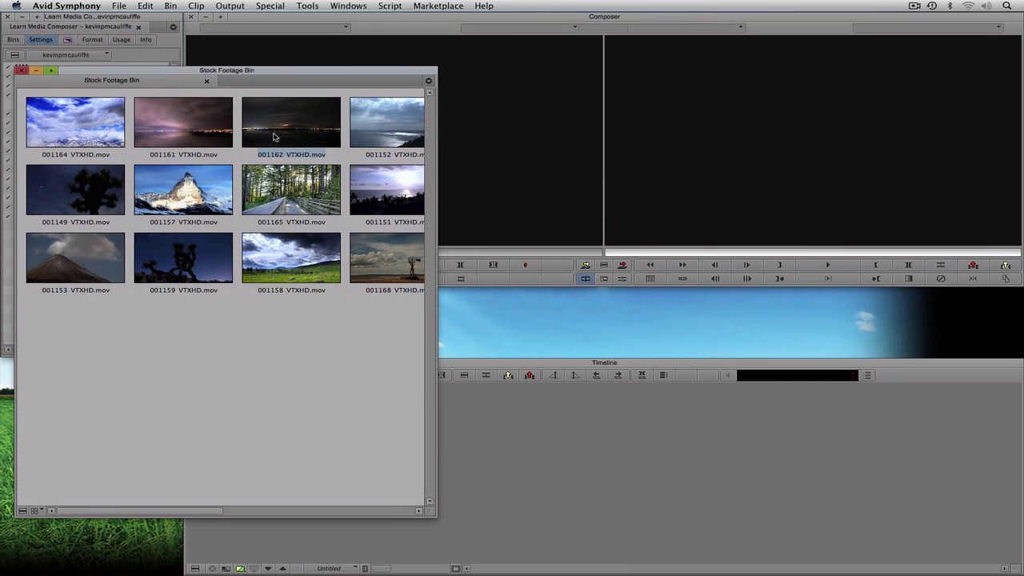
Splice clip 001162 into a new sequence and play it from the start
key(v)
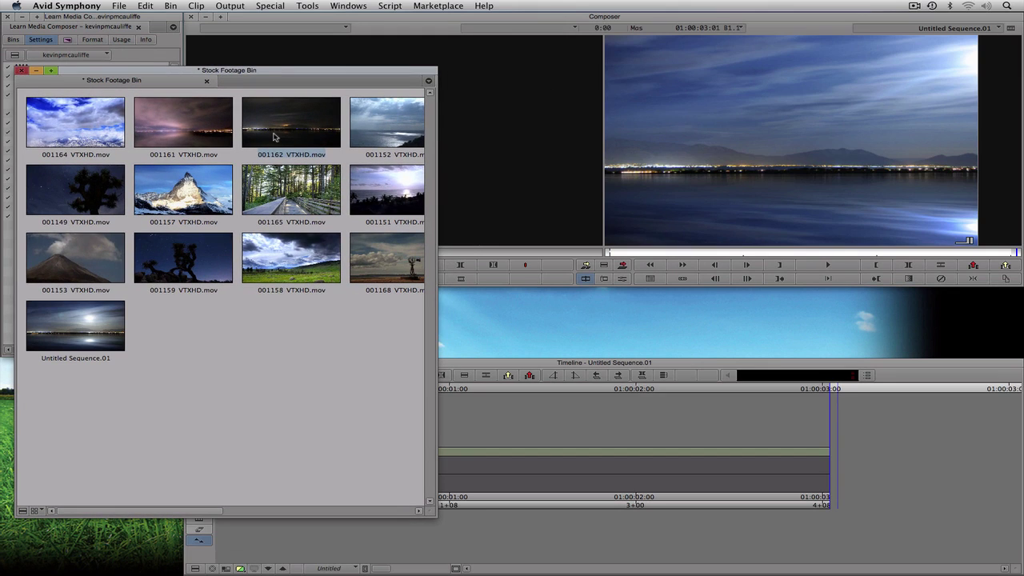
drag(540, 451, 239, 433)
key(space)
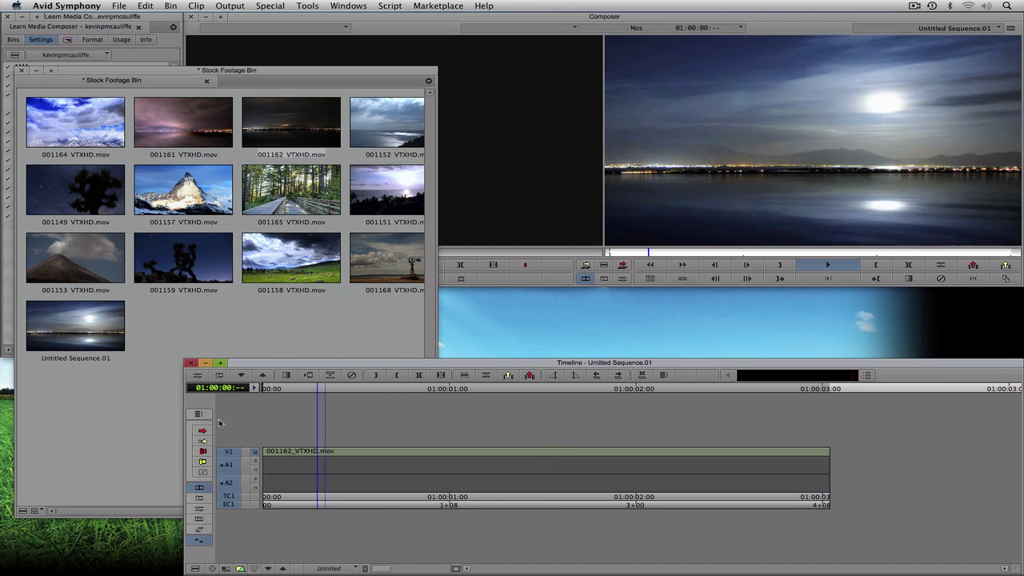